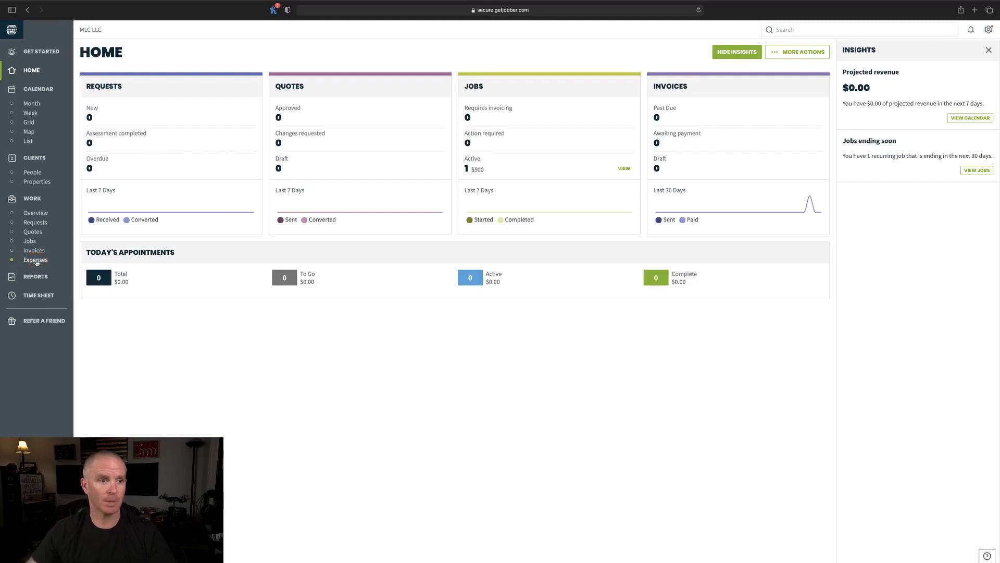
# - Open the Expenses page listing Green Industry Event, Grass Seed and Richard Contractor expenses
pyautogui.click(36, 261)
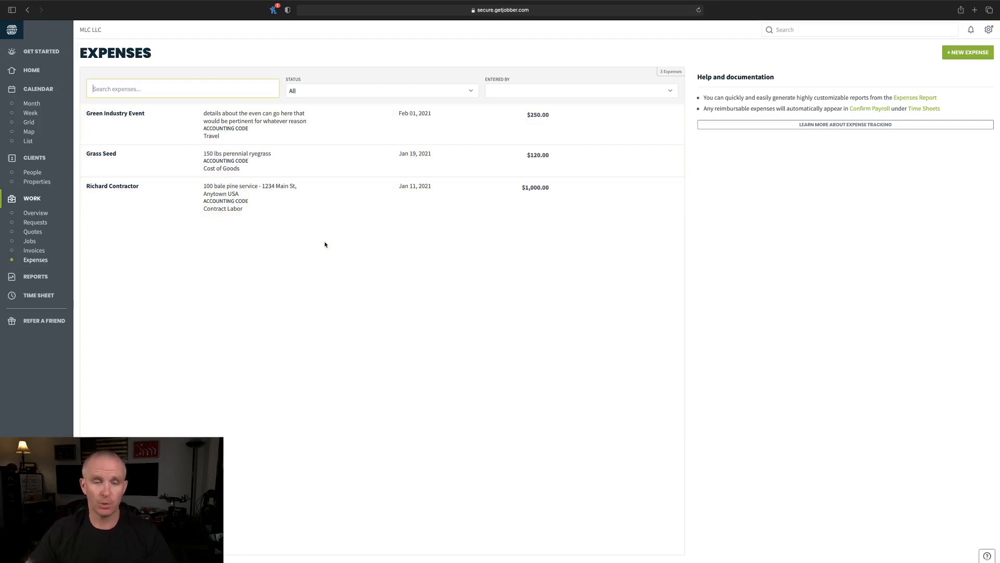
pyautogui.click(325, 244)
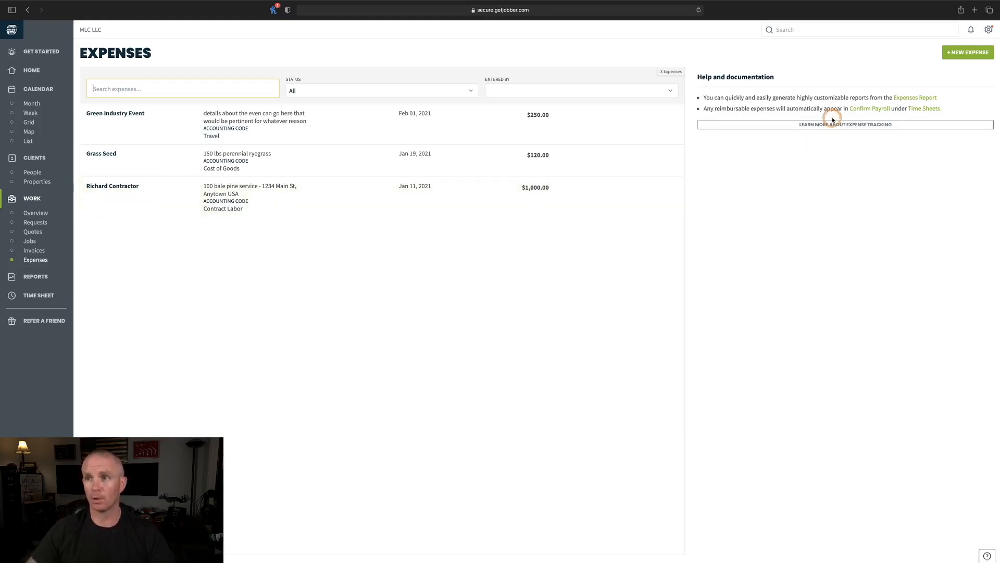
# - Start a new expense dated Feb 08, 2021
pyautogui.click(967, 54)
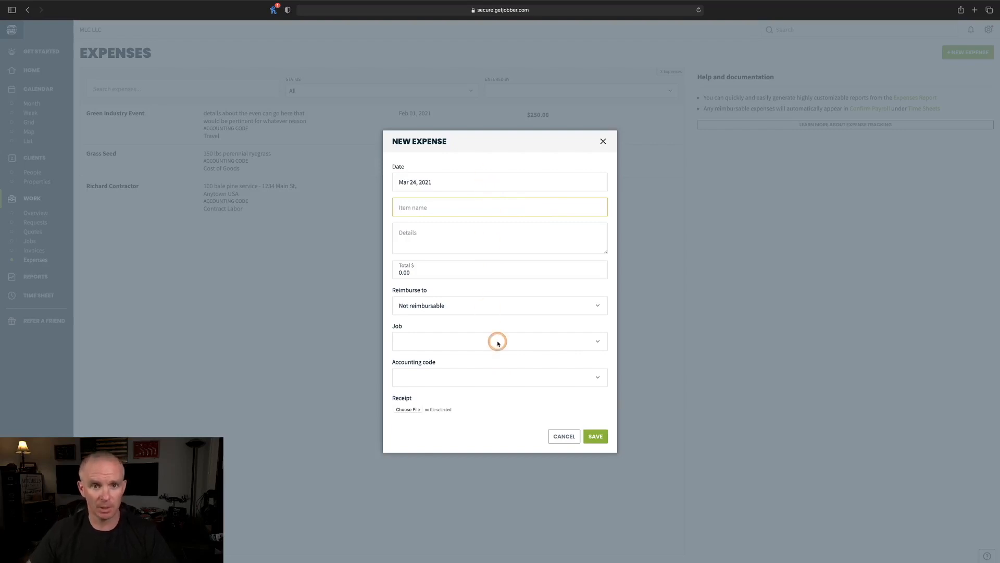
pyautogui.click(465, 181)
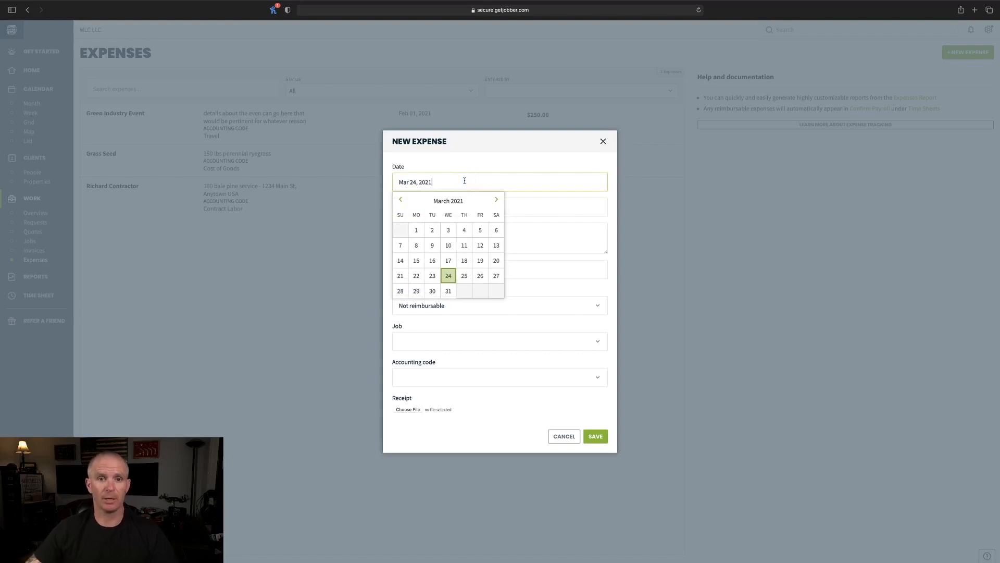
pyautogui.click(401, 201)
pyautogui.click(400, 201)
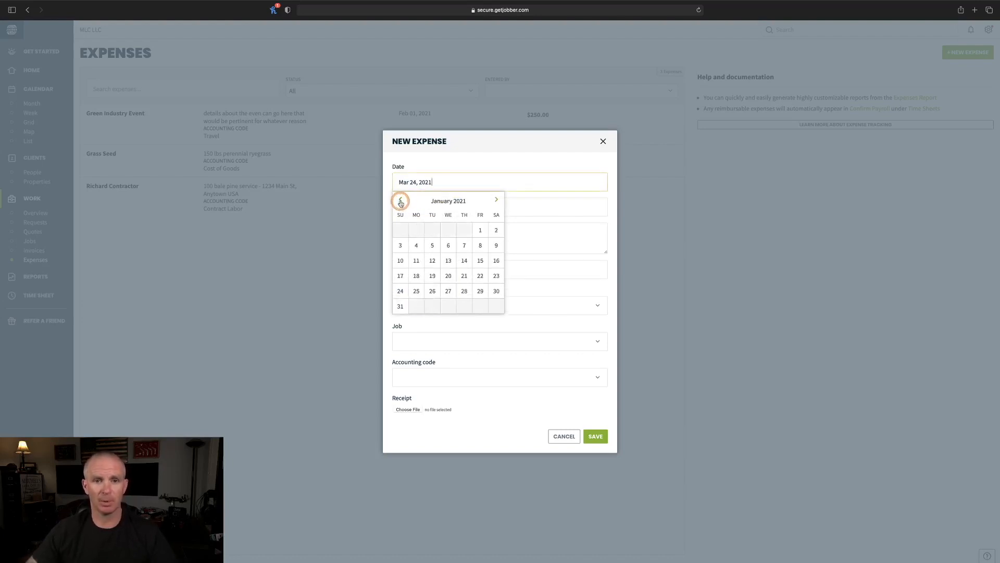
pyautogui.click(496, 201)
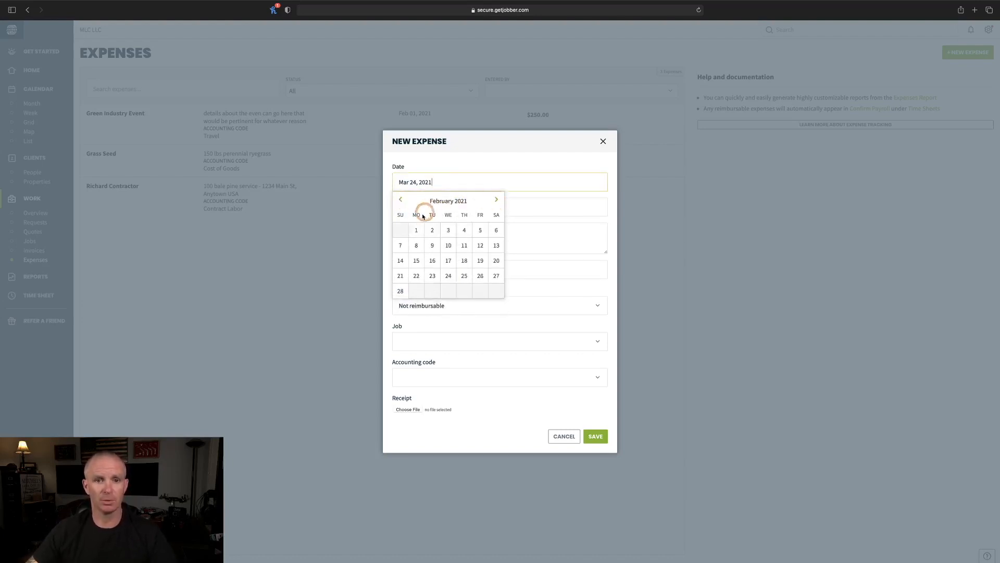
pyautogui.click(417, 245)
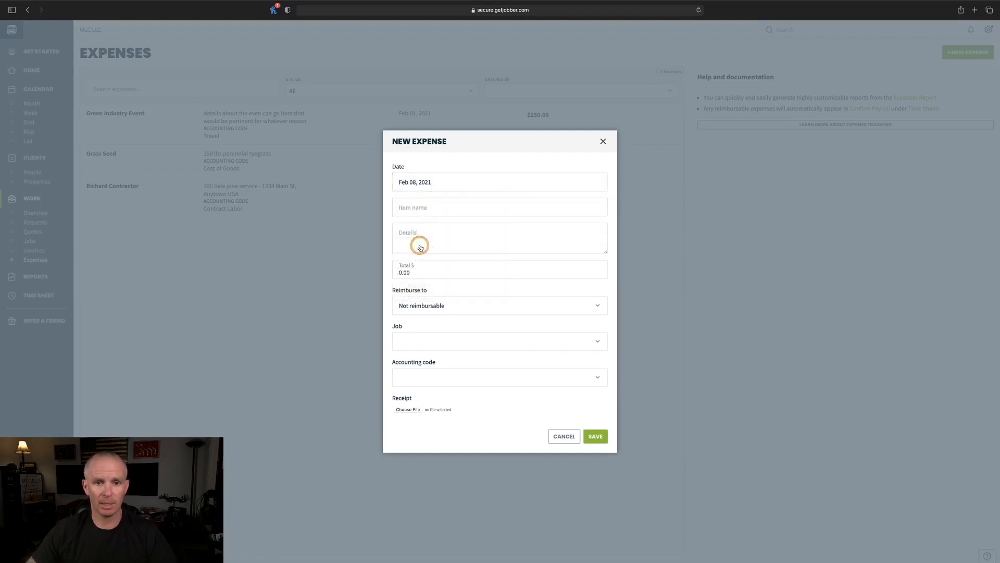
# - Enter item ABC Seed Inc with details '10 bales of wheat straw'
pyautogui.click(432, 205)
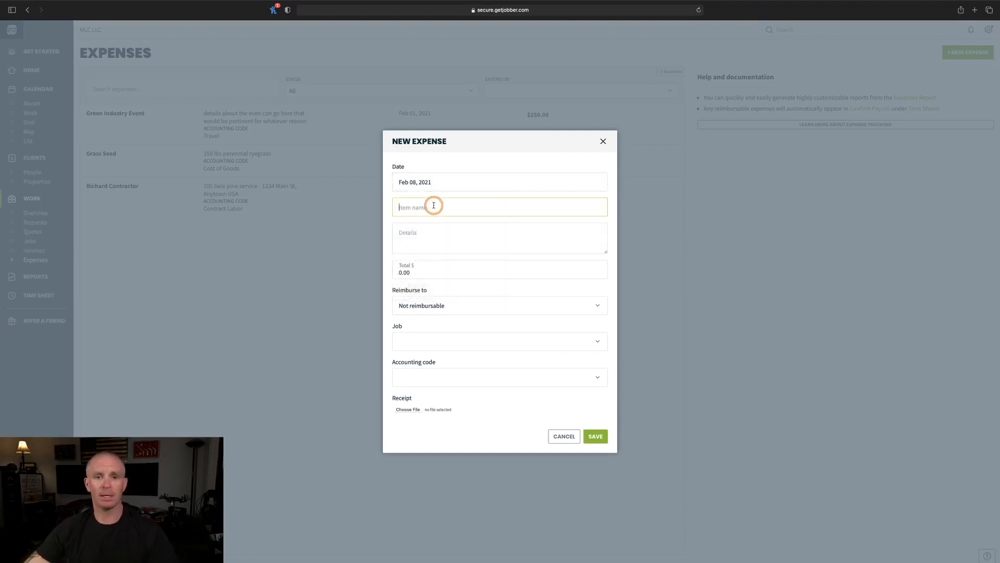
pyautogui.click(435, 205)
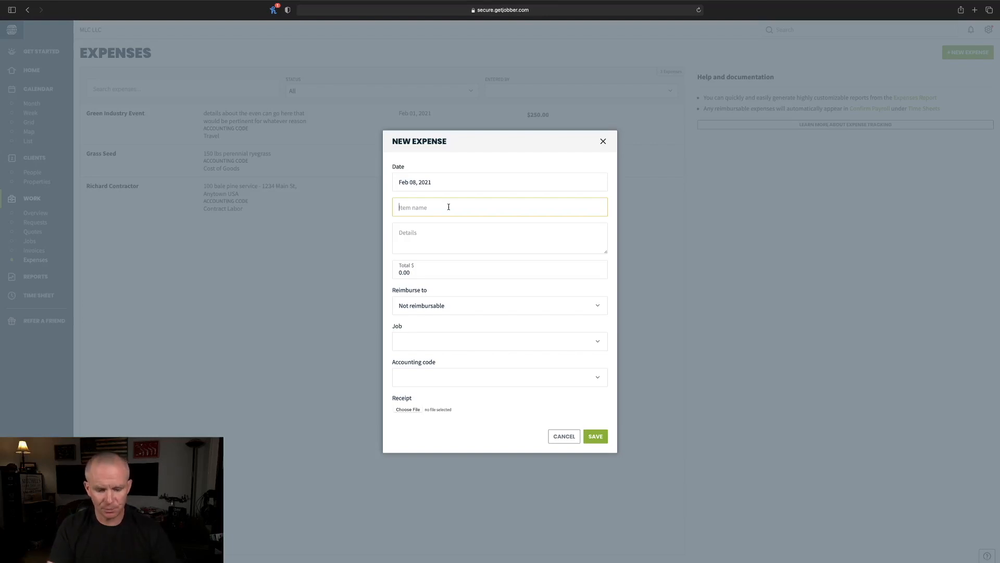
pyautogui.write('ABC Seed Inc')
pyautogui.press('Tab')
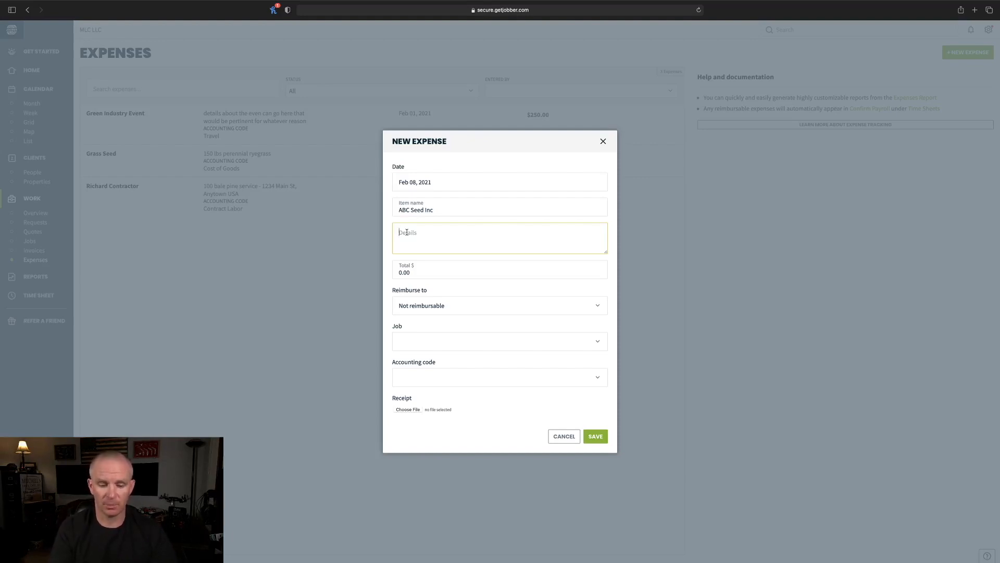
pyautogui.write('10')
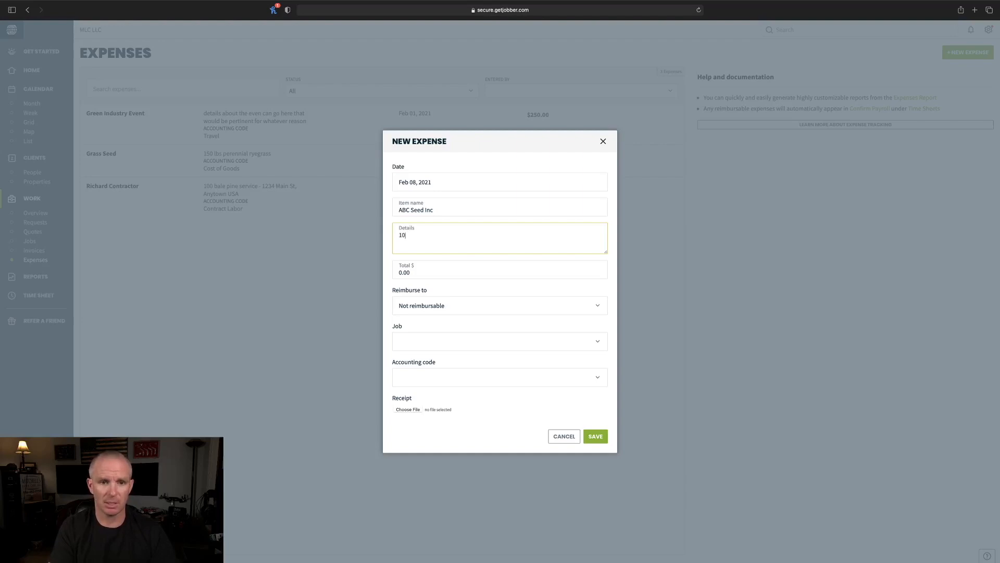
pyautogui.write(' bales of wheat straw')
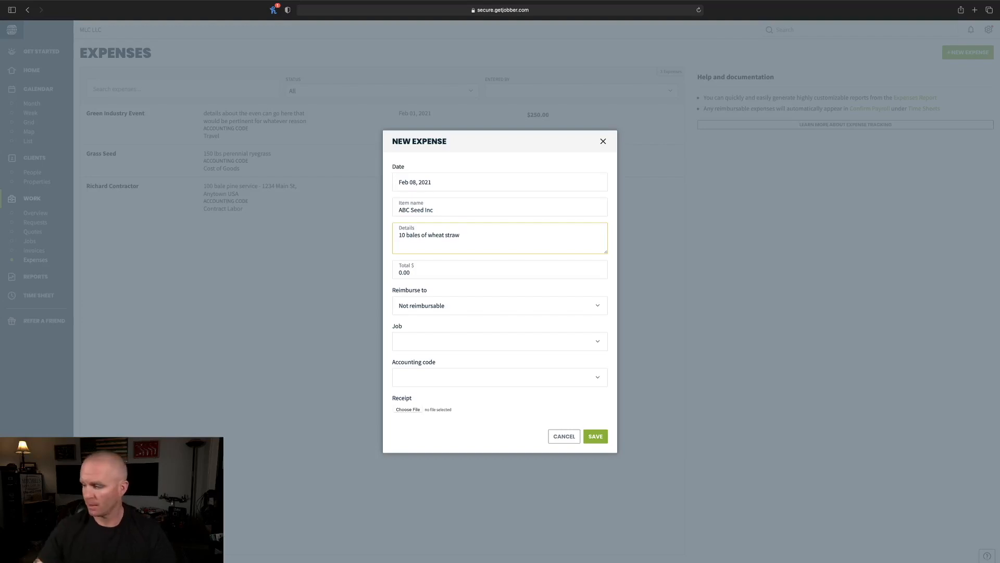
pyautogui.click(427, 271)
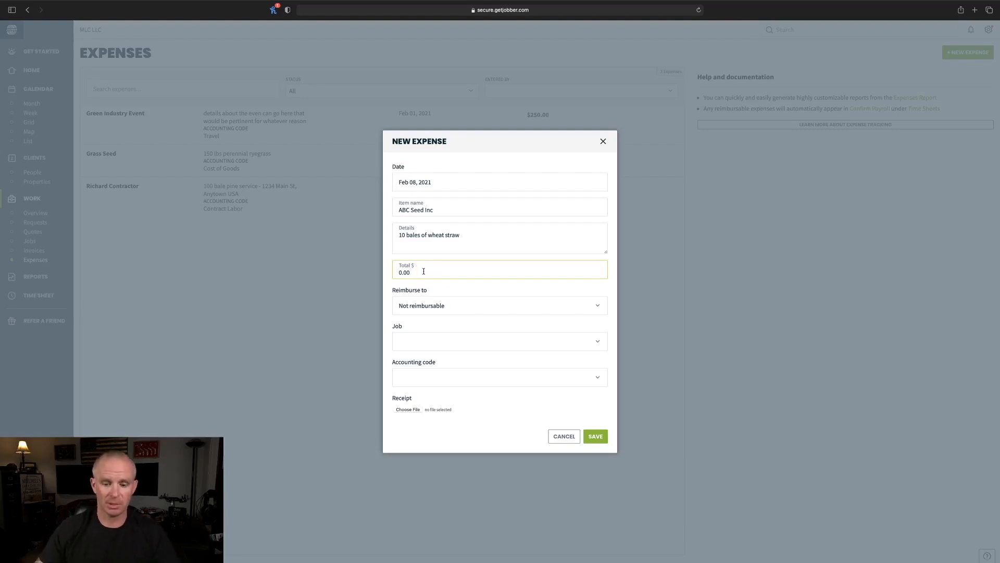
# - Set the total to $50.00 and keep the expense not reimbursable
pyautogui.press('BackSpace')
pyautogui.press('BackSpace')
pyautogui.press('BackSpace')
pyautogui.press('BackSpace')
pyautogui.write('50')
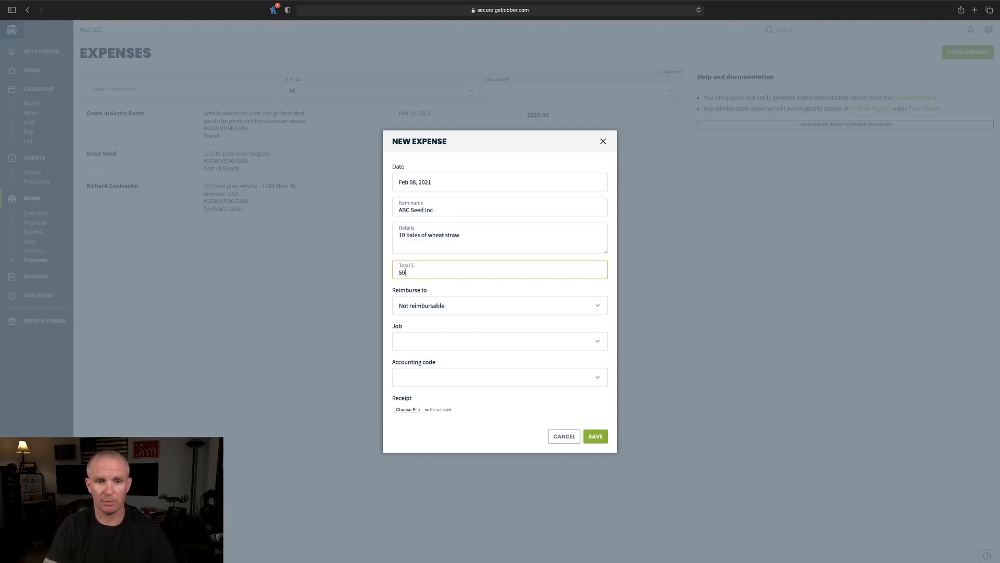
pyautogui.press('Tab')
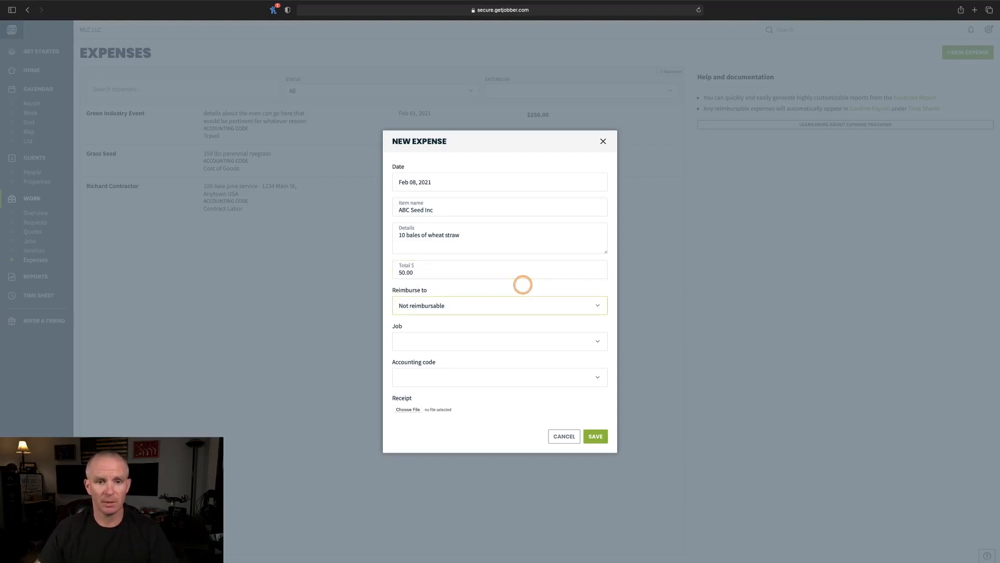
pyautogui.click(596, 306)
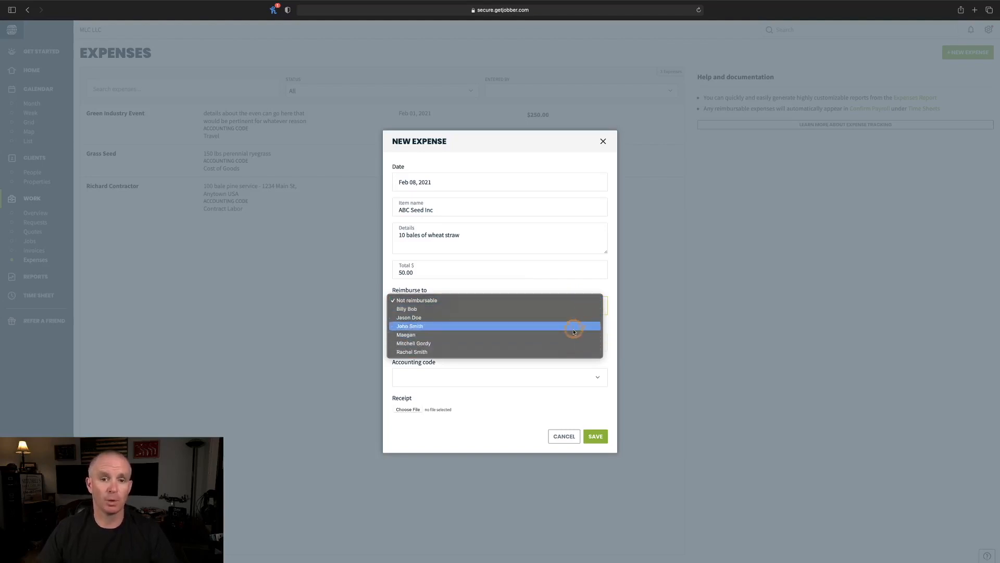
pyautogui.click(559, 301)
pyautogui.click(608, 303)
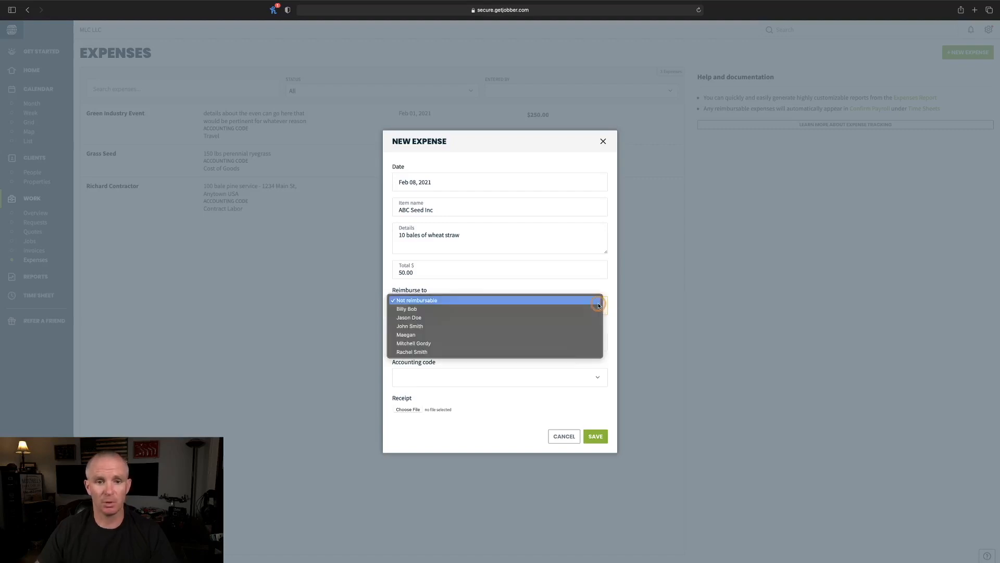
pyautogui.click(543, 329)
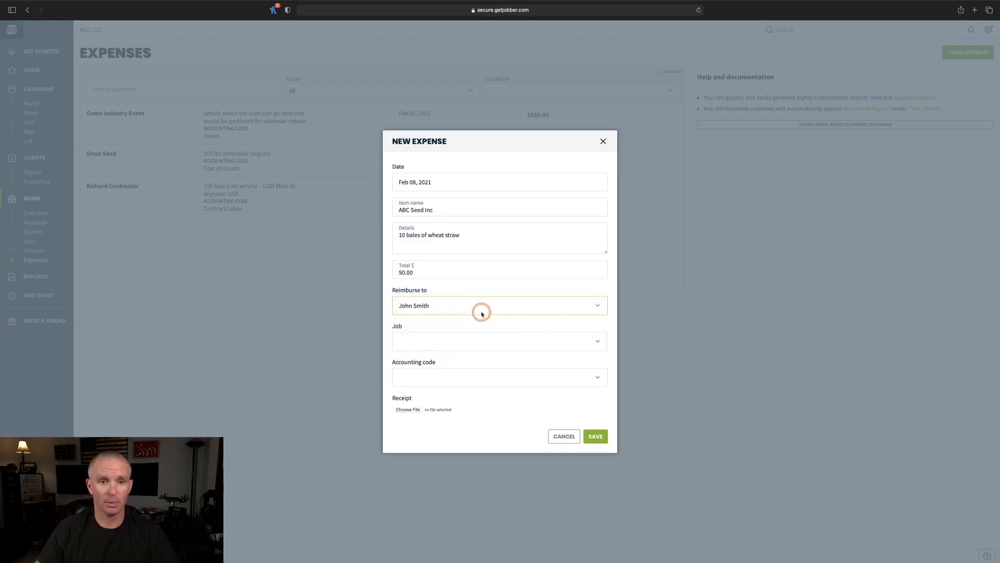
pyautogui.click(595, 307)
pyautogui.click(468, 276)
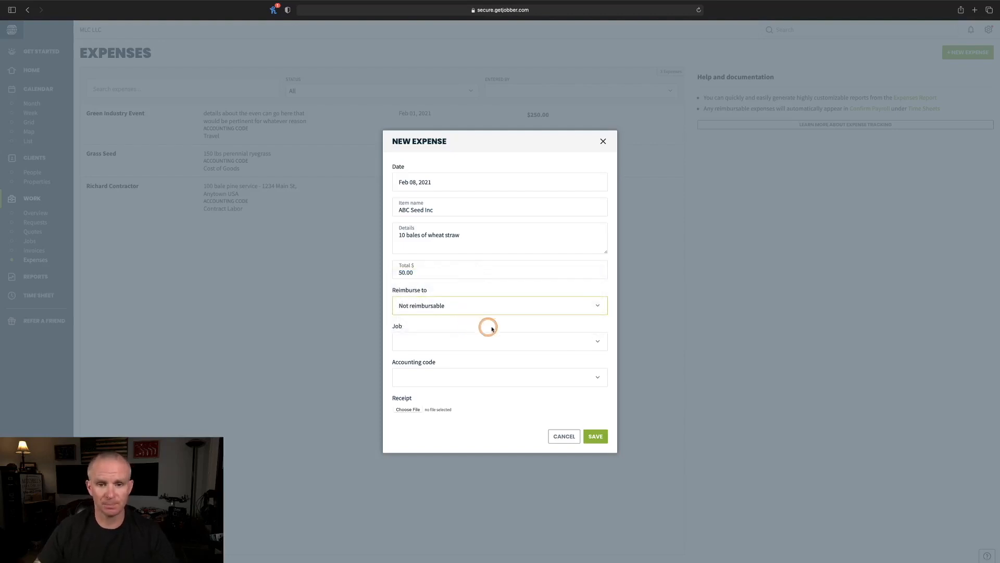
# - Try the Basic Lawn Service job link, then leave the job field blank
pyautogui.click(599, 341)
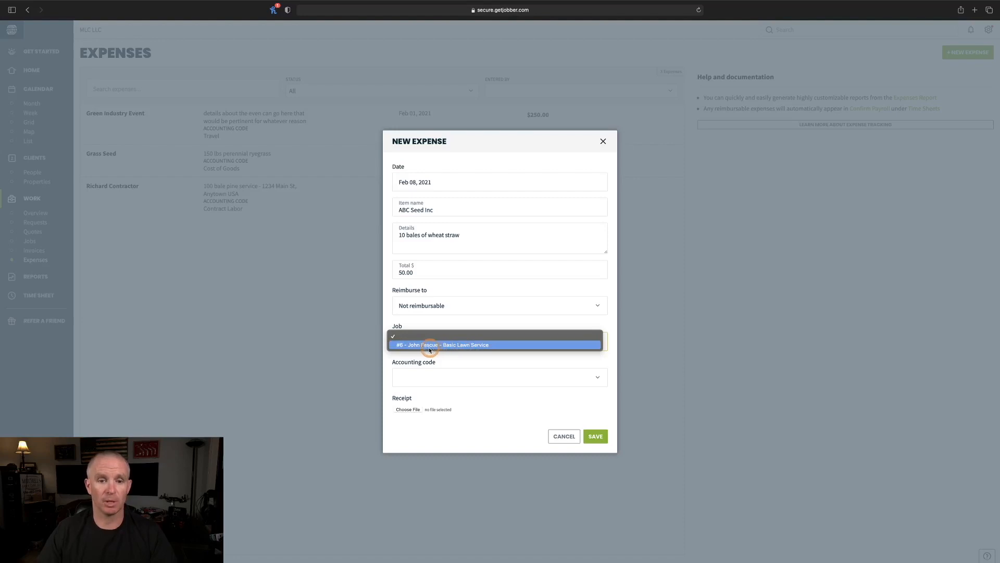
pyautogui.click(487, 345)
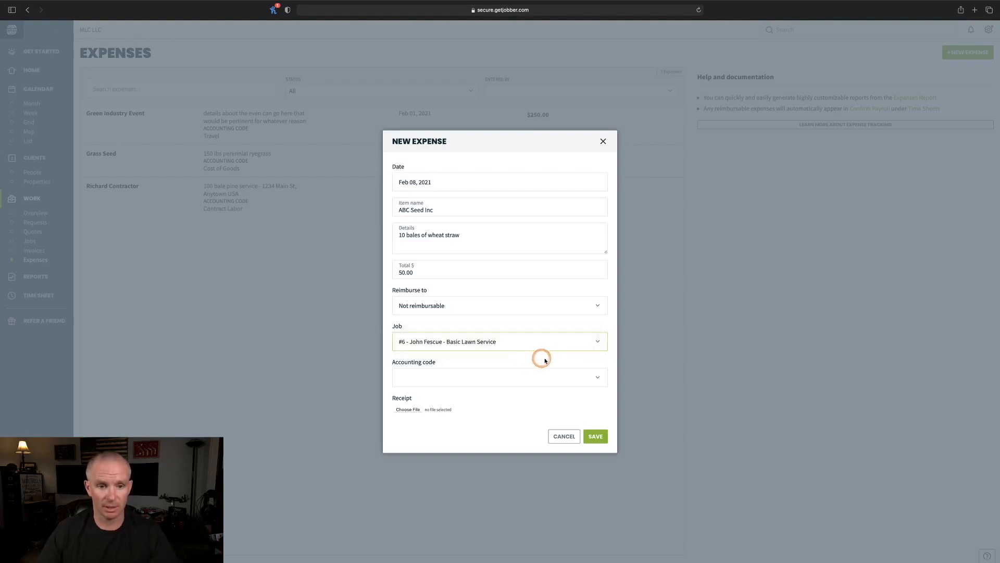
pyautogui.click(598, 344)
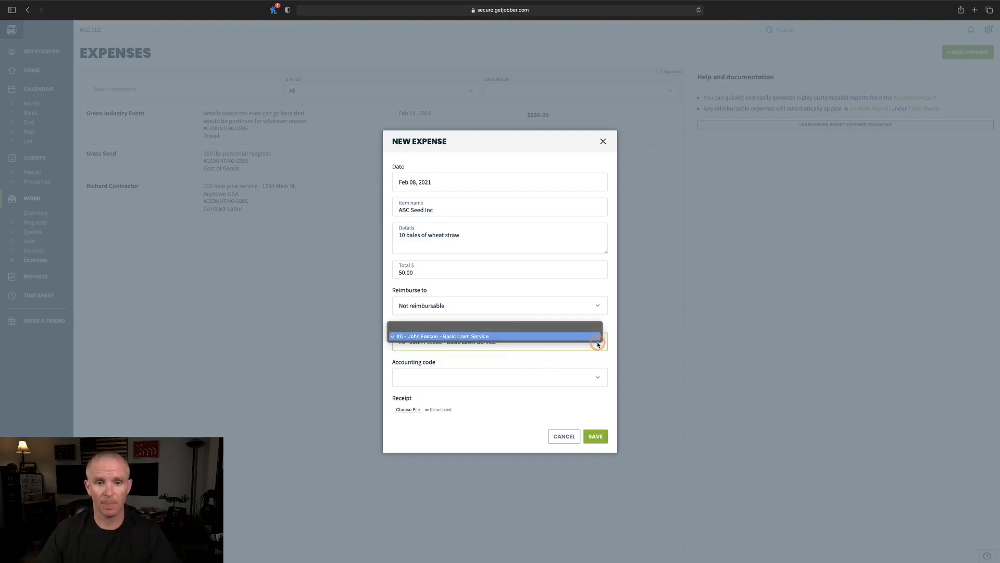
pyautogui.click(520, 328)
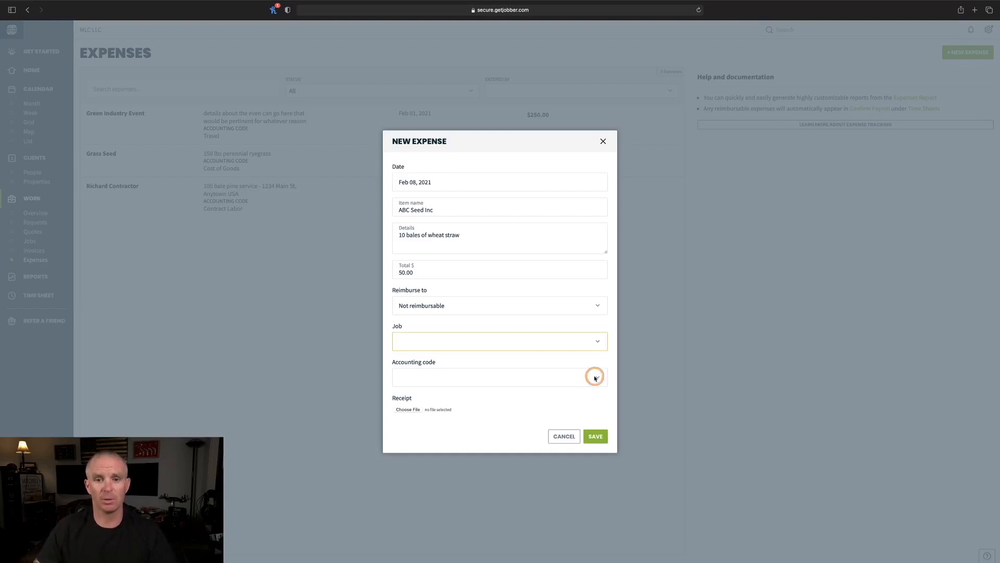
# - Assign the Cost of Goods accounting code and save the ABC Seed Inc expense
pyautogui.click(596, 377)
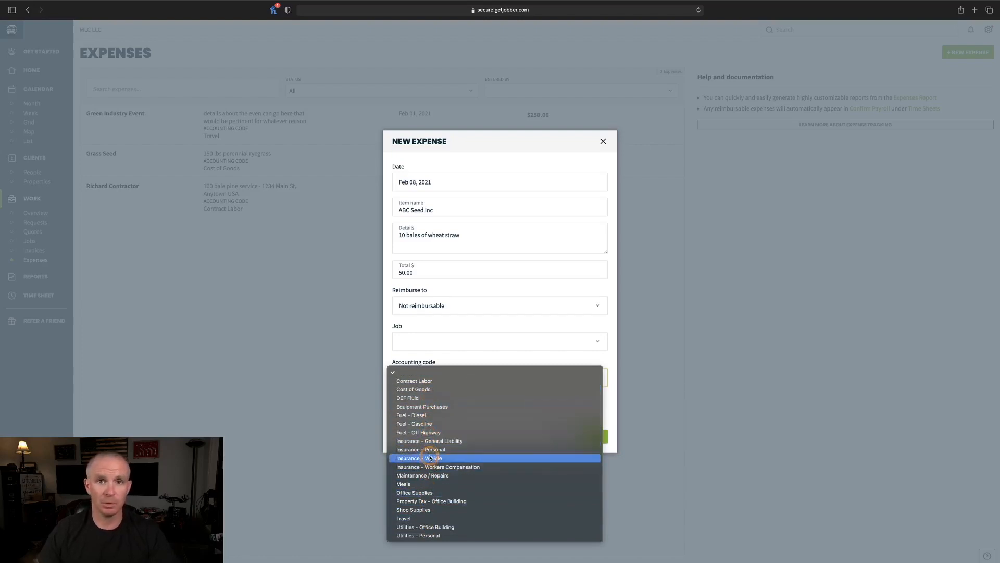
pyautogui.click(454, 390)
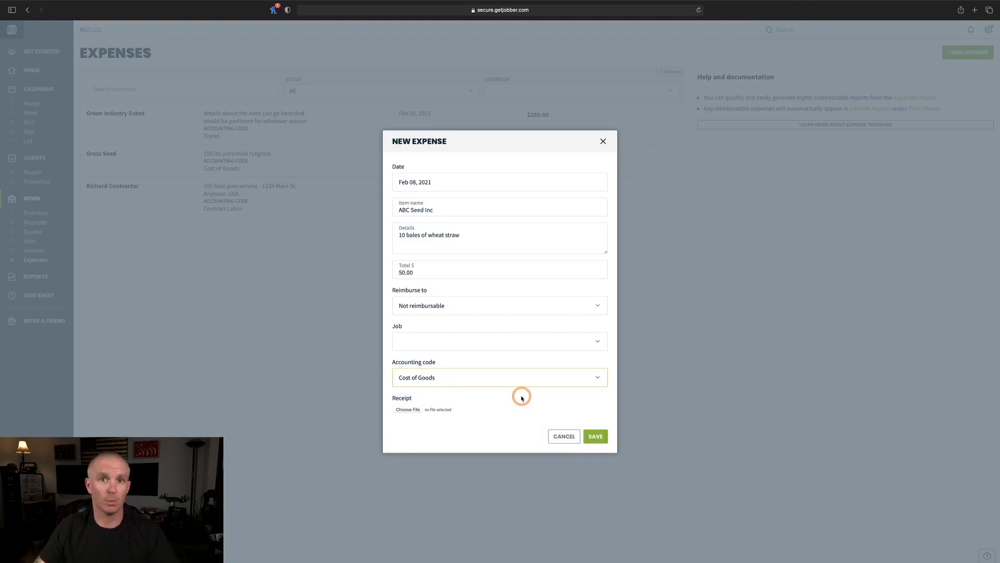
pyautogui.click(595, 437)
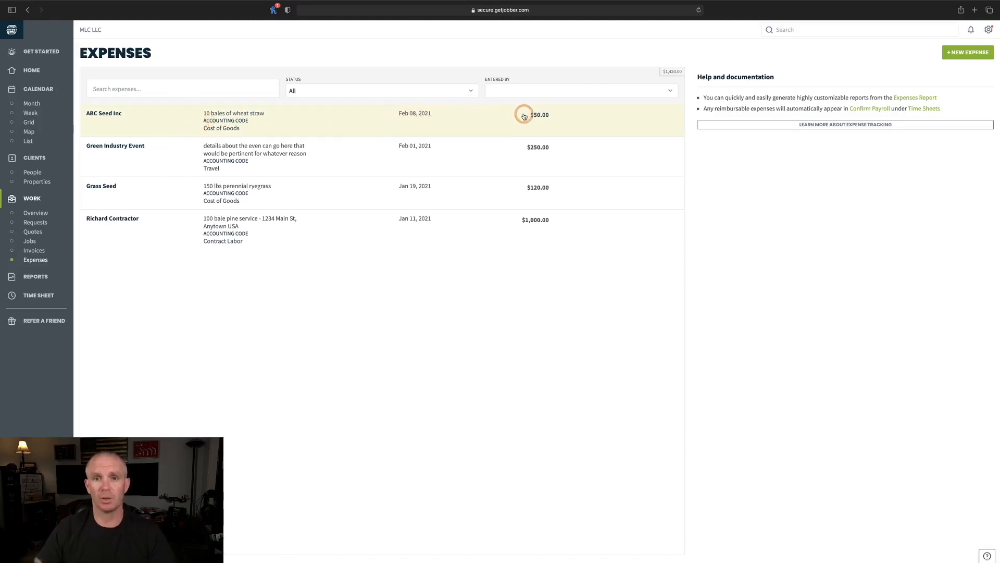
pyautogui.click(964, 49)
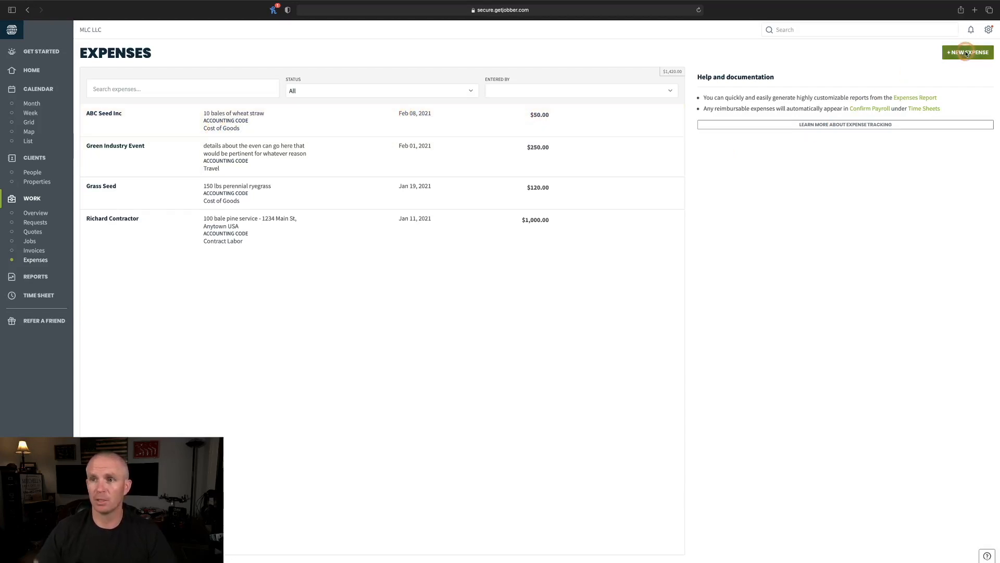
# - Enter a Goodyear expense dated Feb 16, 2021 for trailer tires, totalling $800.00
pyautogui.click(486, 178)
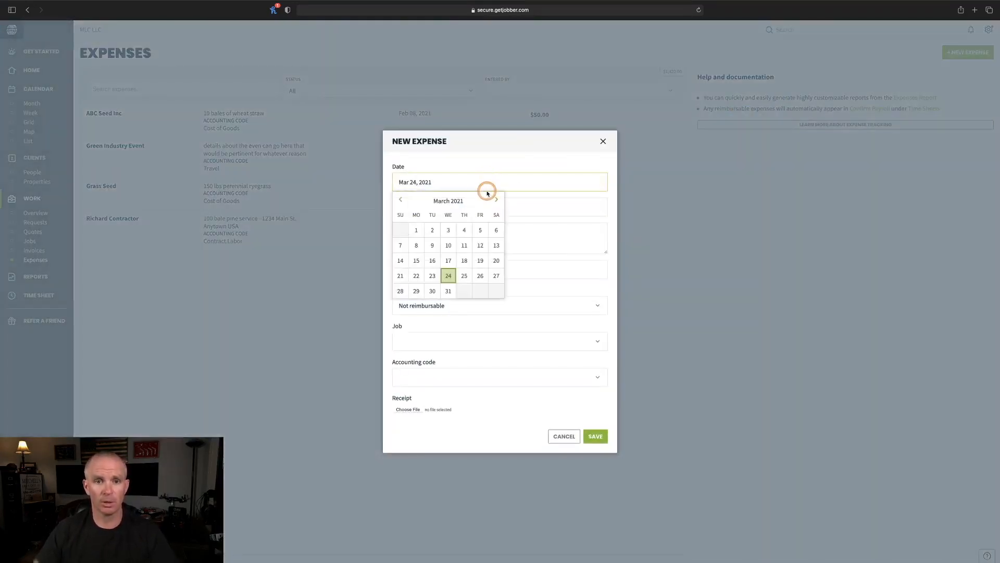
pyautogui.click(401, 199)
pyautogui.click(432, 260)
pyautogui.click(430, 202)
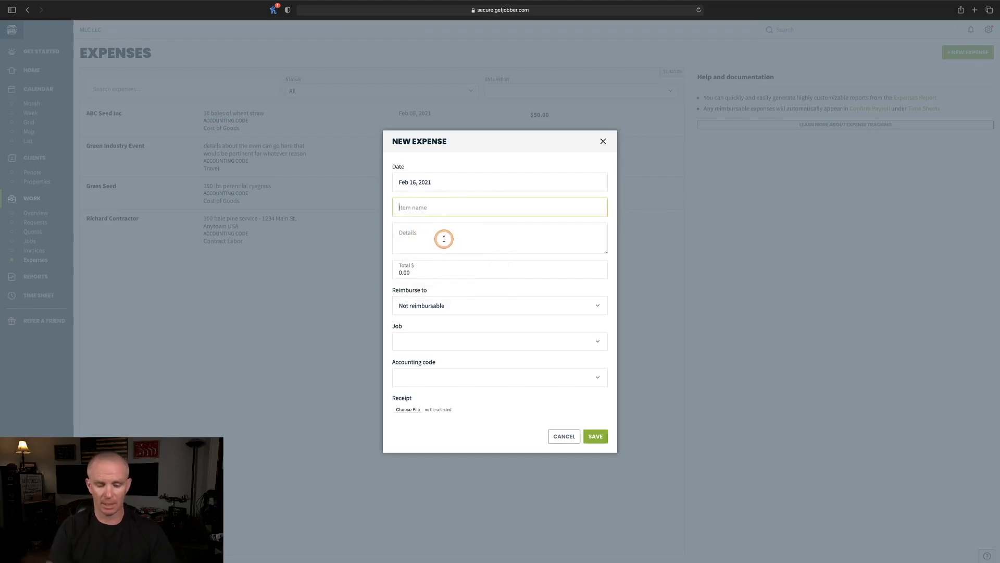
pyautogui.write('Goodyear')
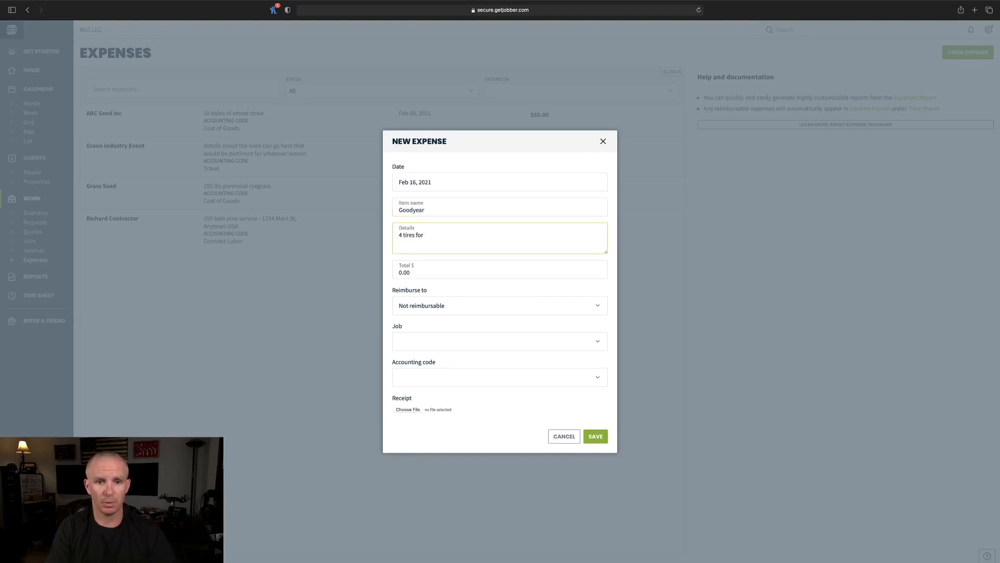
pyautogui.press('Tab')
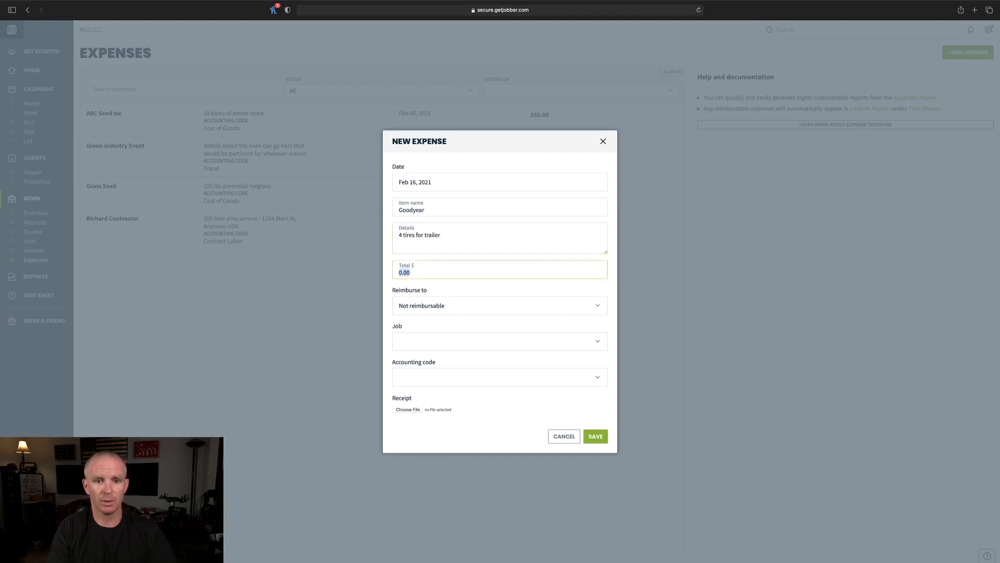
pyautogui.press('BackSpace')
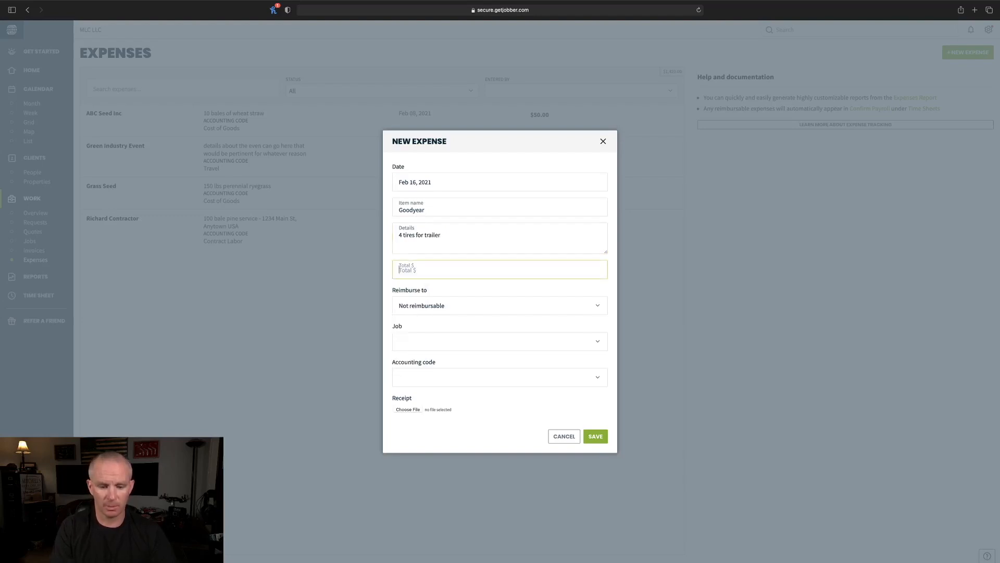
pyautogui.press('Tab')
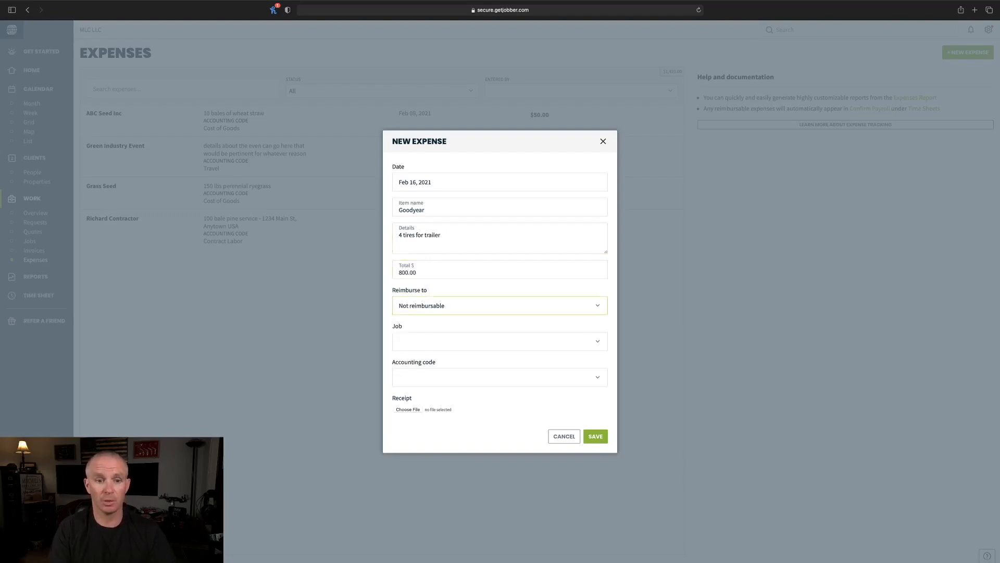
pyautogui.press('Tab')
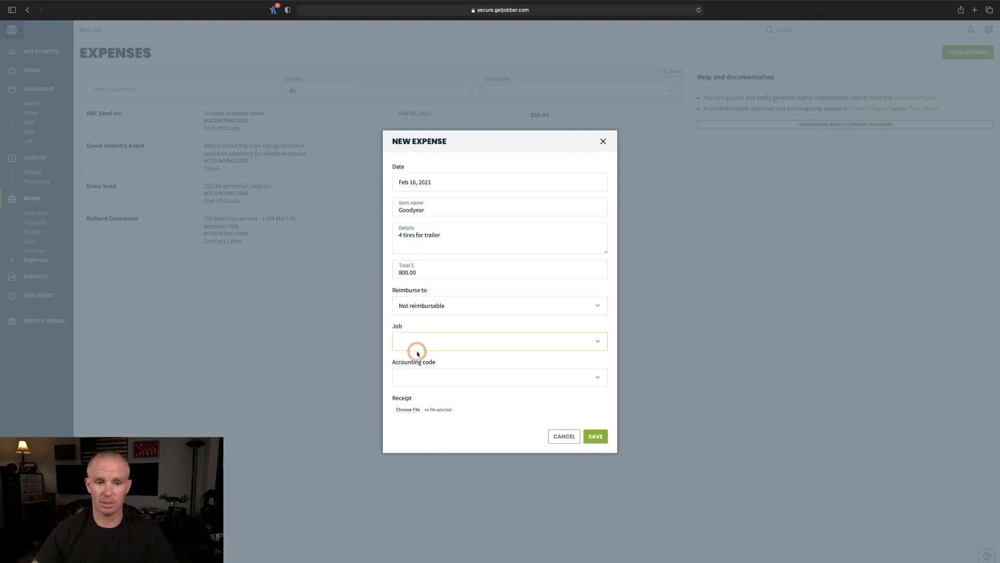
# - Code the Goodyear expense Maintenance / Repairs and save it
pyautogui.click(416, 376)
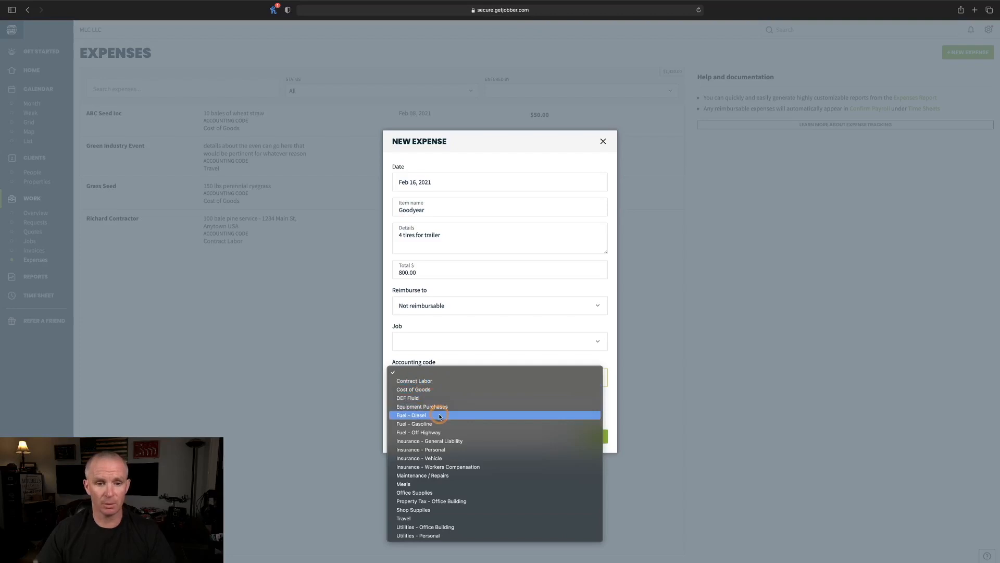
pyautogui.click(427, 475)
pyautogui.click(597, 437)
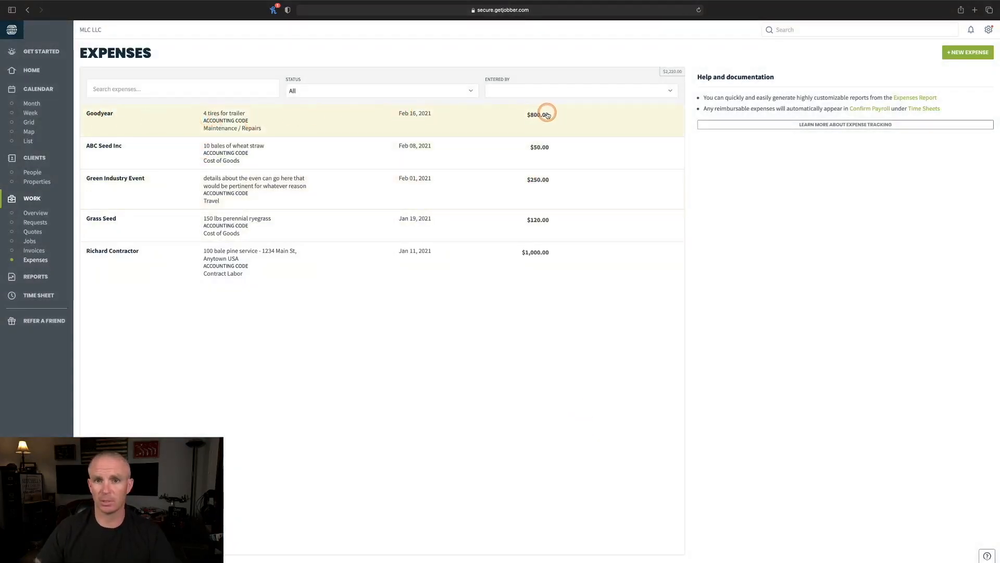
pyautogui.click(970, 52)
pyautogui.click(455, 182)
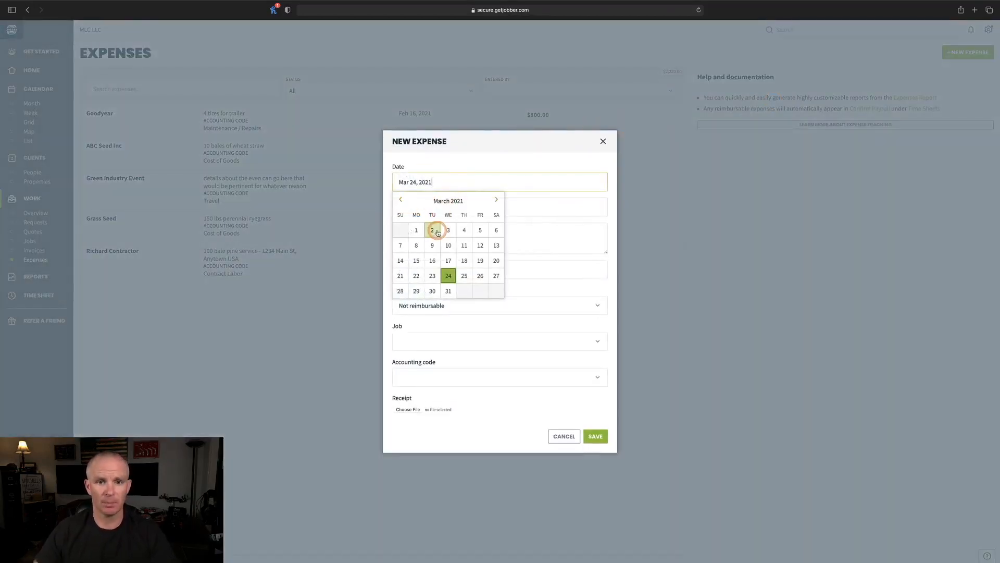
pyautogui.click(464, 230)
pyautogui.click(427, 206)
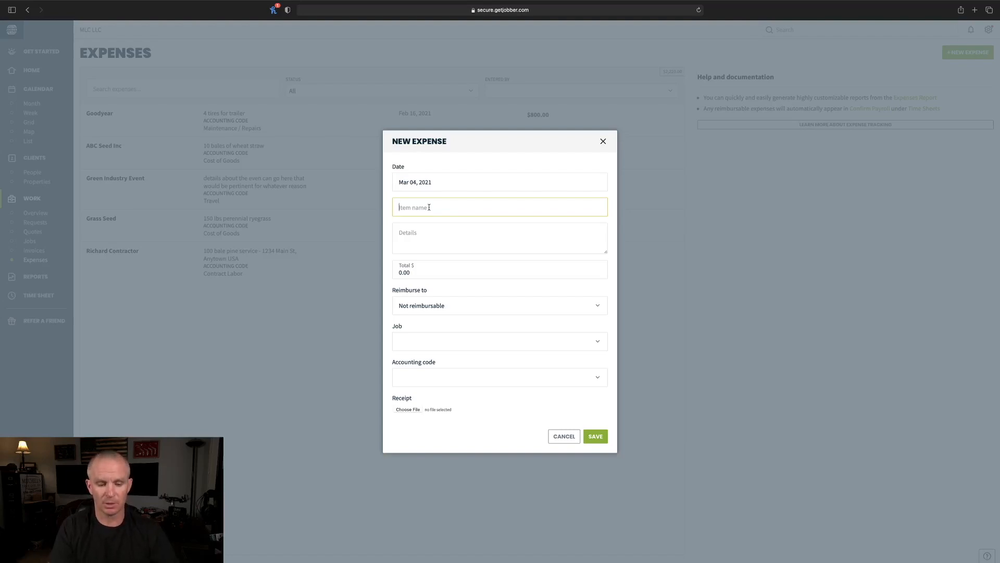
pyautogui.write('American Heart Assoc')
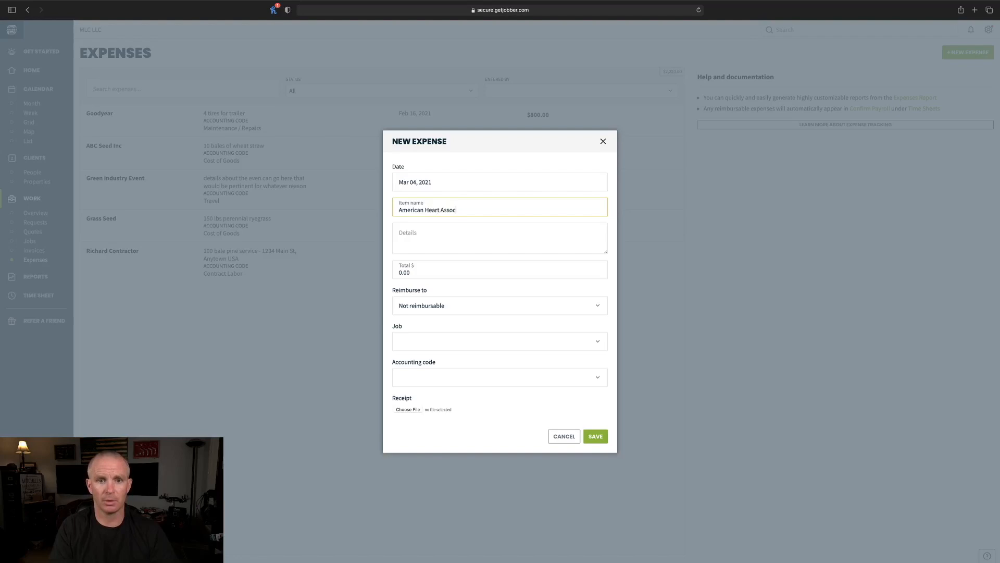
pyautogui.press('Tab')
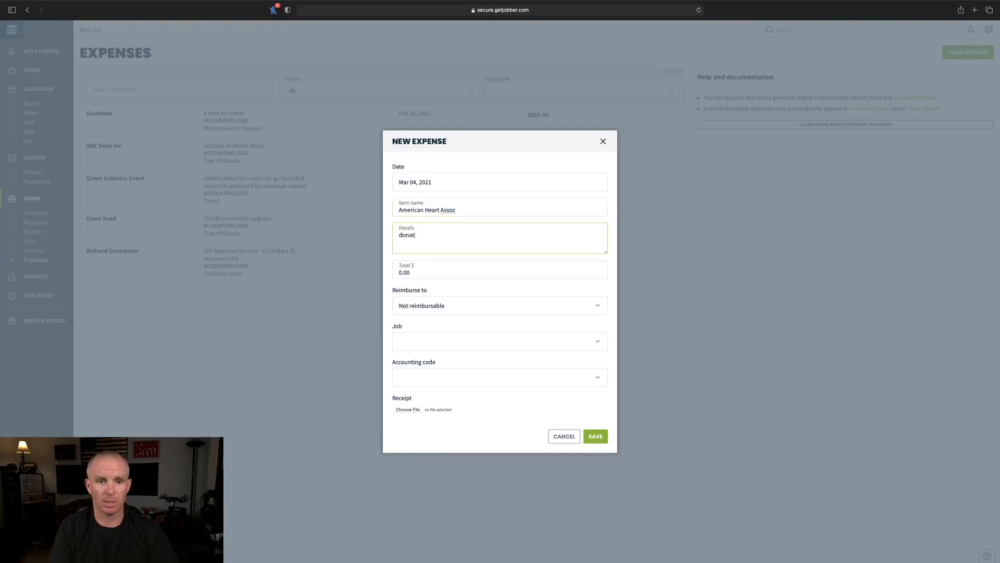
pyautogui.press('Tab')
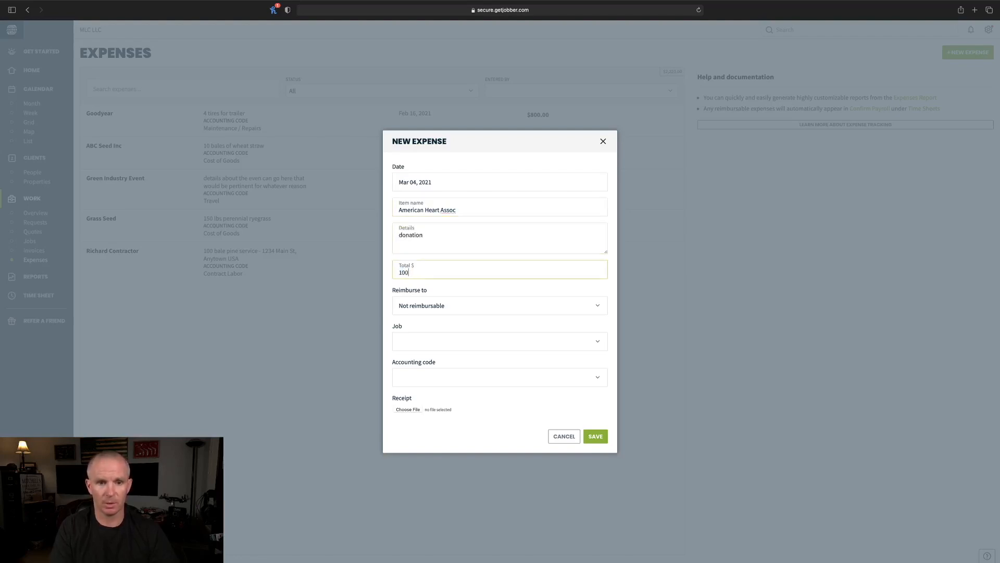
pyautogui.press('Tab')
pyautogui.press('Tab')
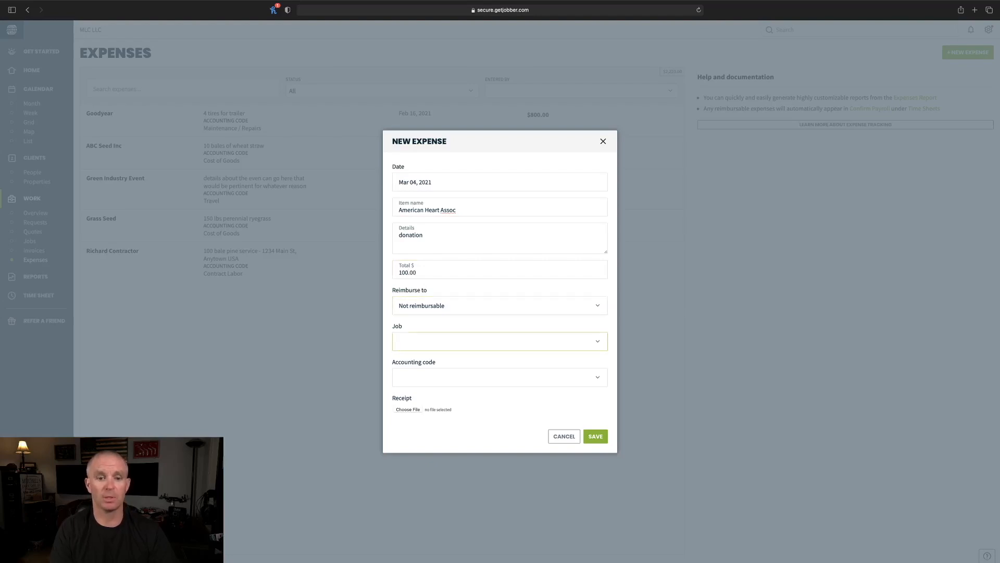
pyautogui.click(595, 380)
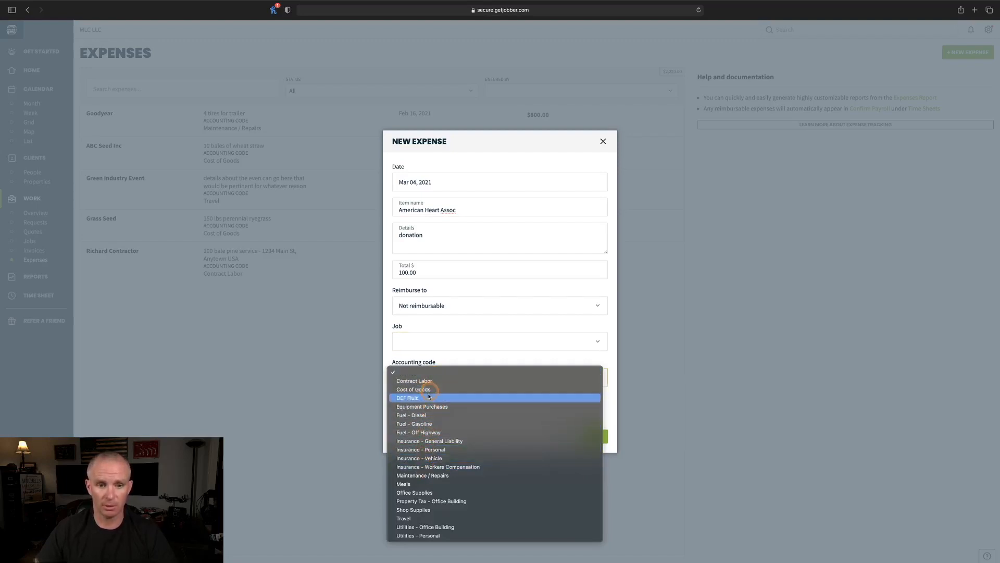
pyautogui.click(470, 361)
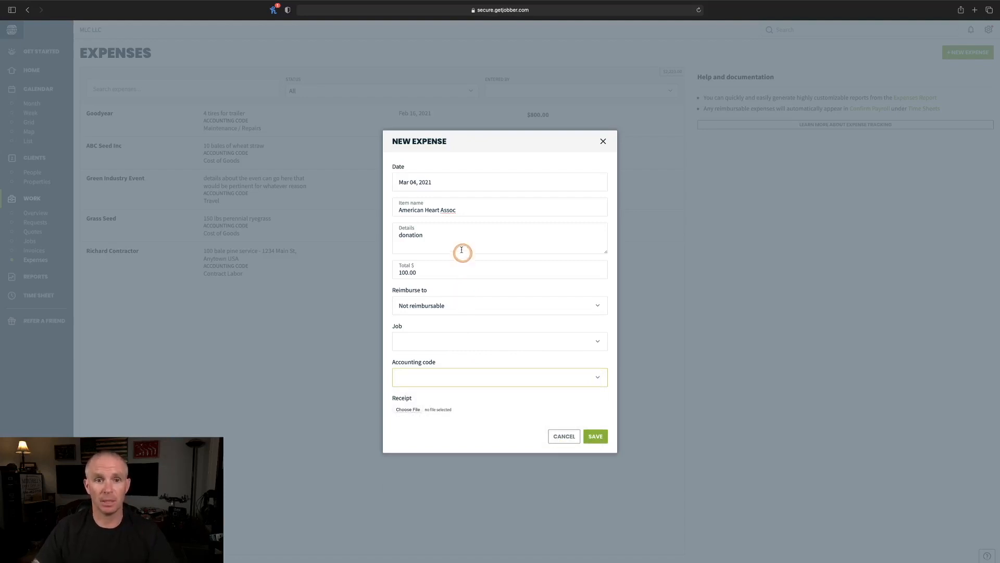
pyautogui.click(564, 436)
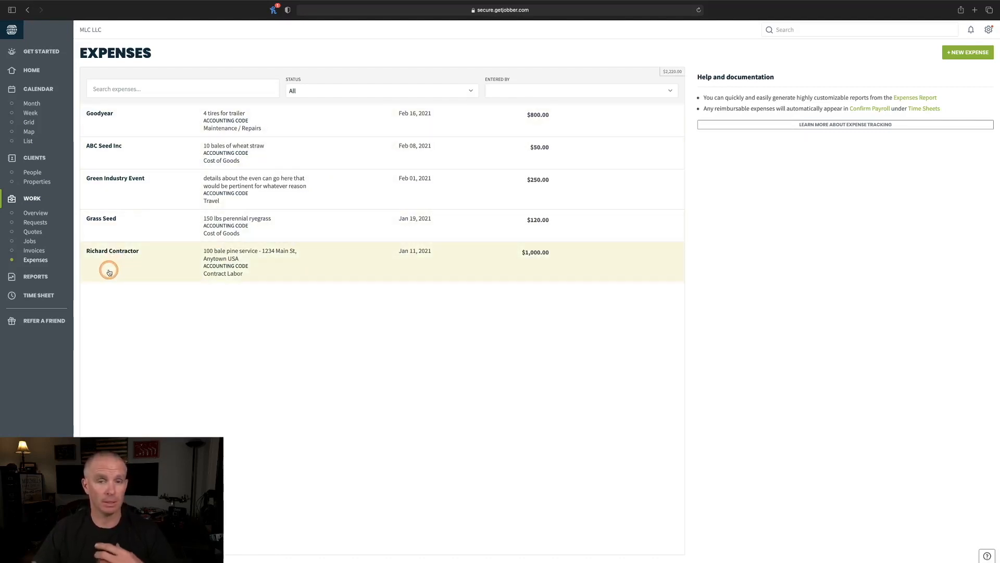
# - Open Expense Tracking in company Settings to view the 19 accounting codes
pyautogui.click(49, 276)
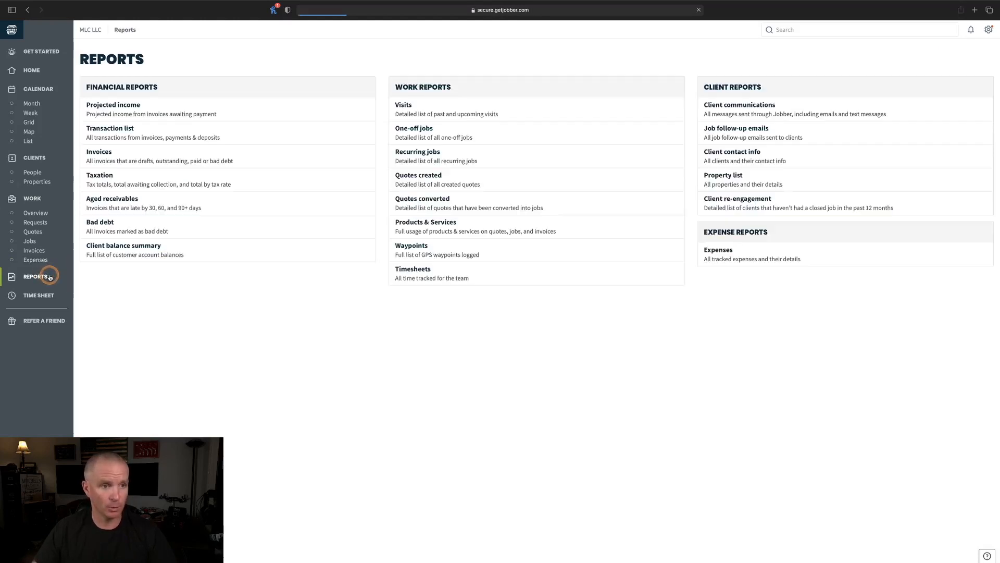
pyautogui.click(990, 30)
pyautogui.click(907, 79)
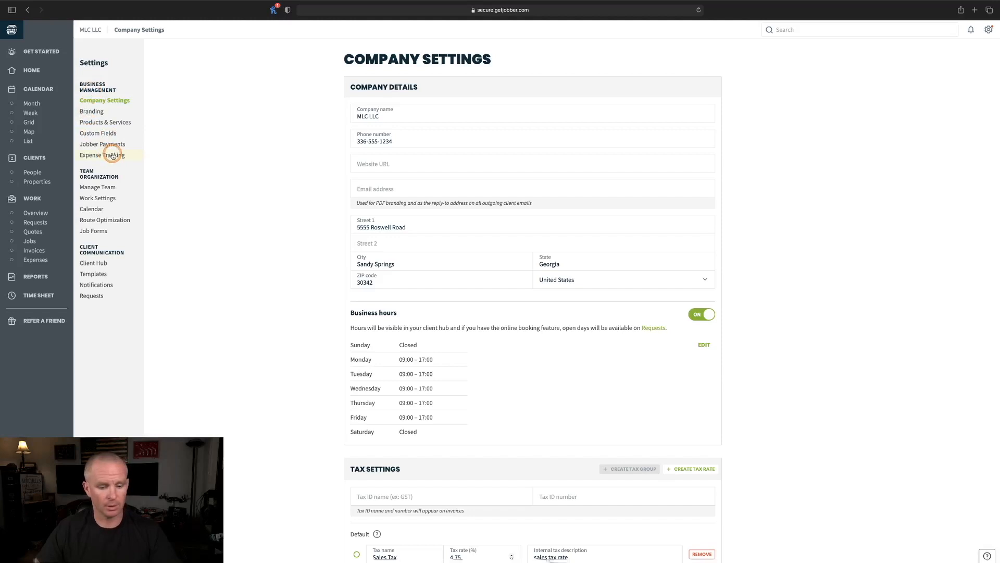
pyautogui.hotkey('ctrl', 'a')
pyautogui.moveTo(134, 157); pyautogui.dragTo(140, 157)
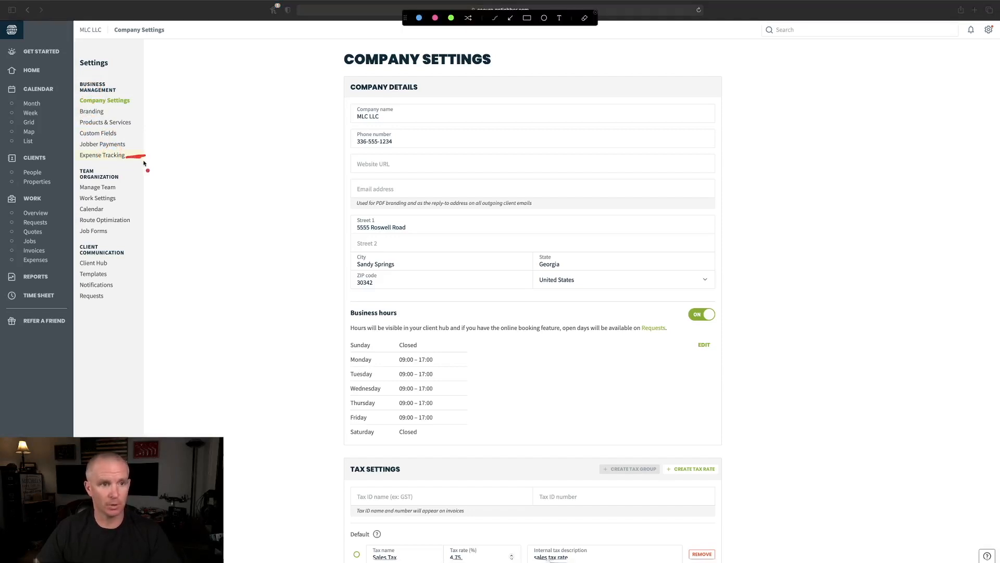
pyautogui.hotkey('ctrl', 'a')
pyautogui.click(101, 156)
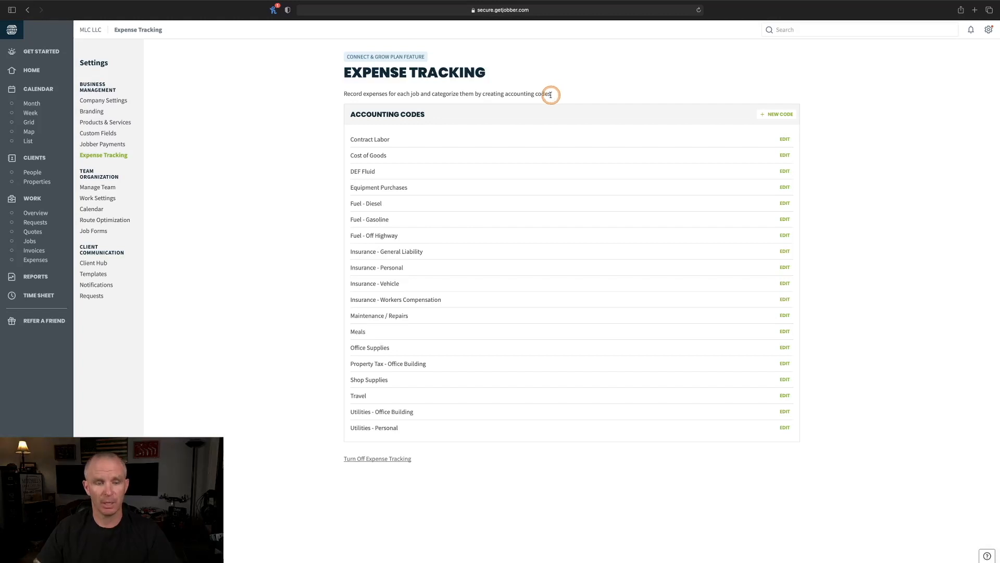
pyautogui.hotkey('ctrl', 'a')
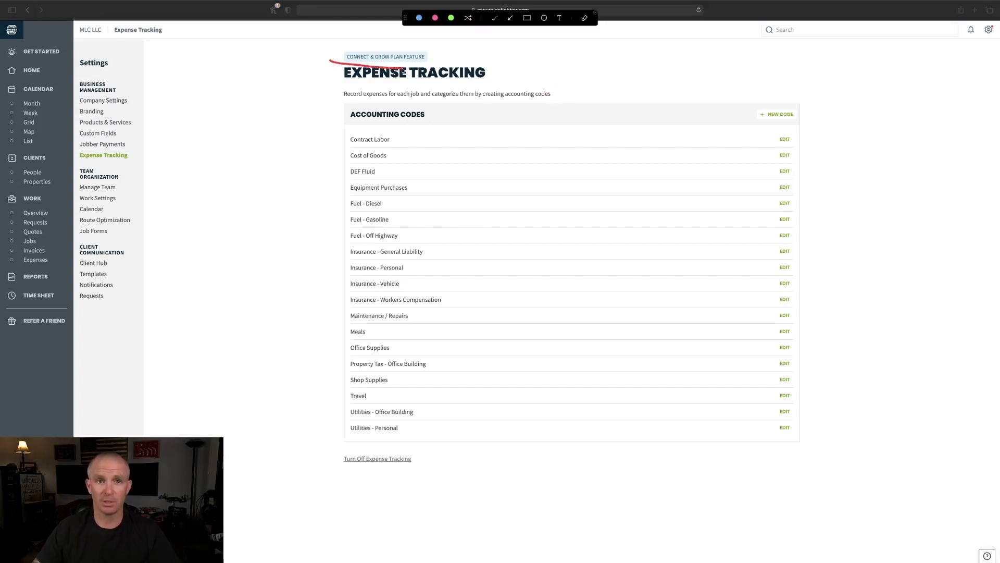
pyautogui.moveTo(431, 62)
pyautogui.mouseDown()
pyautogui.moveTo(375, 50)
pyautogui.moveTo(332, 63)
pyautogui.mouseUp()
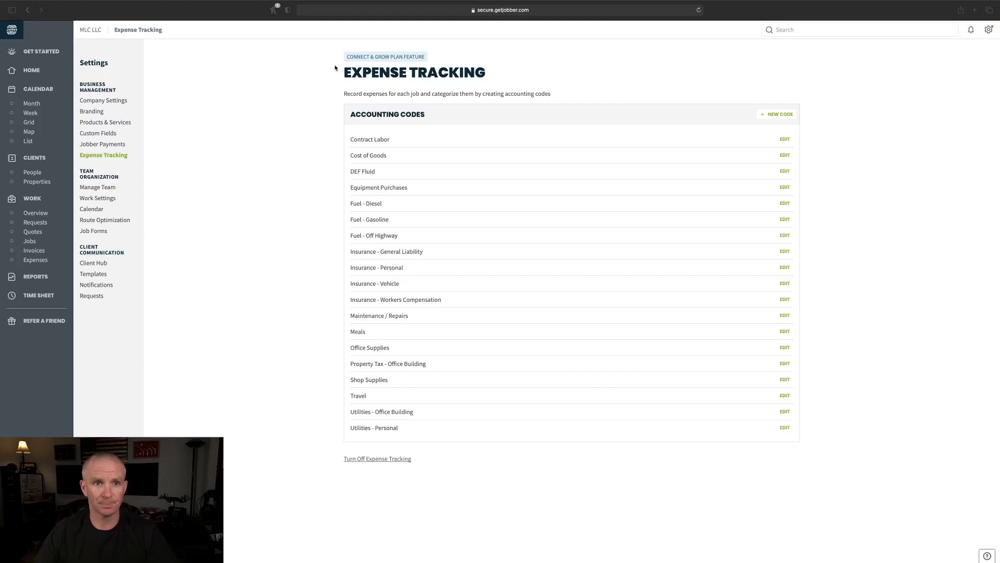
pyautogui.hotkey('ctrl', 'a')
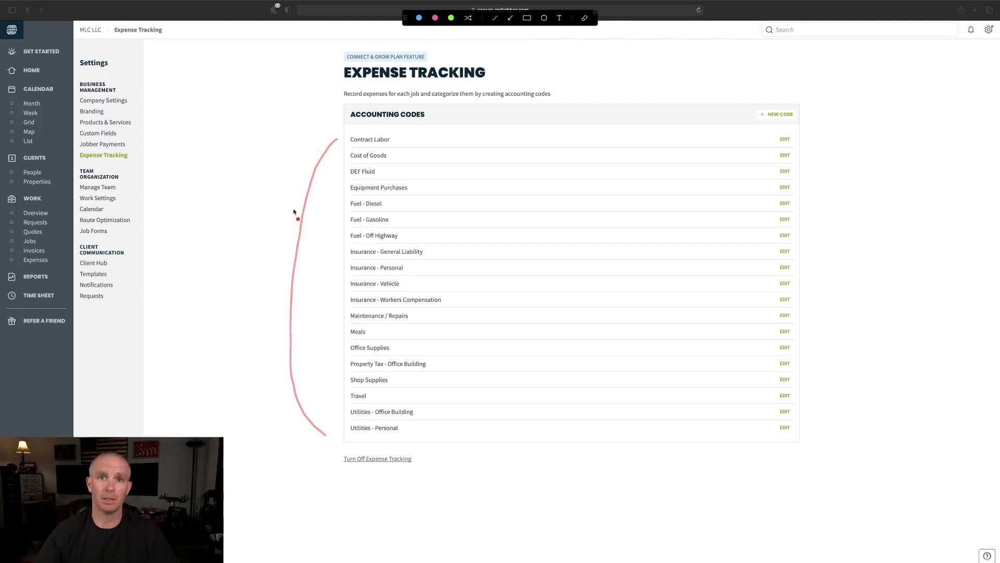
pyautogui.press('Escape')
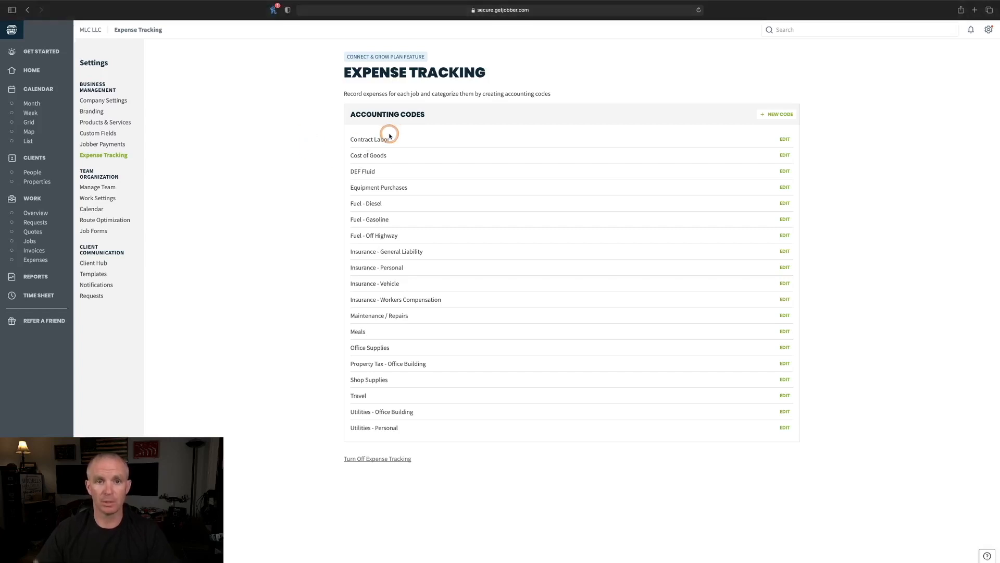
# - Create and save a new Charity / Donation accounting code
pyautogui.click(776, 114)
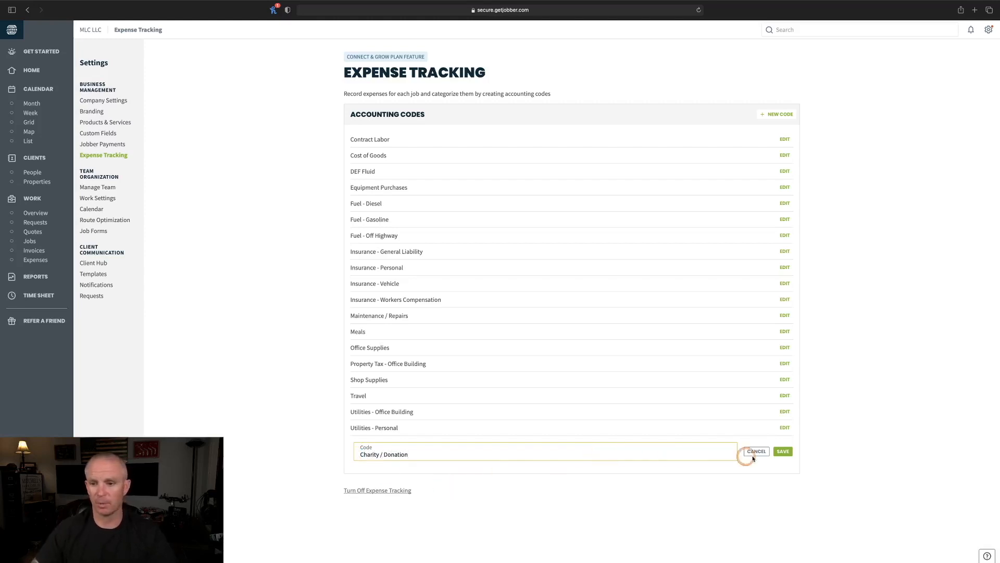
pyautogui.click(784, 451)
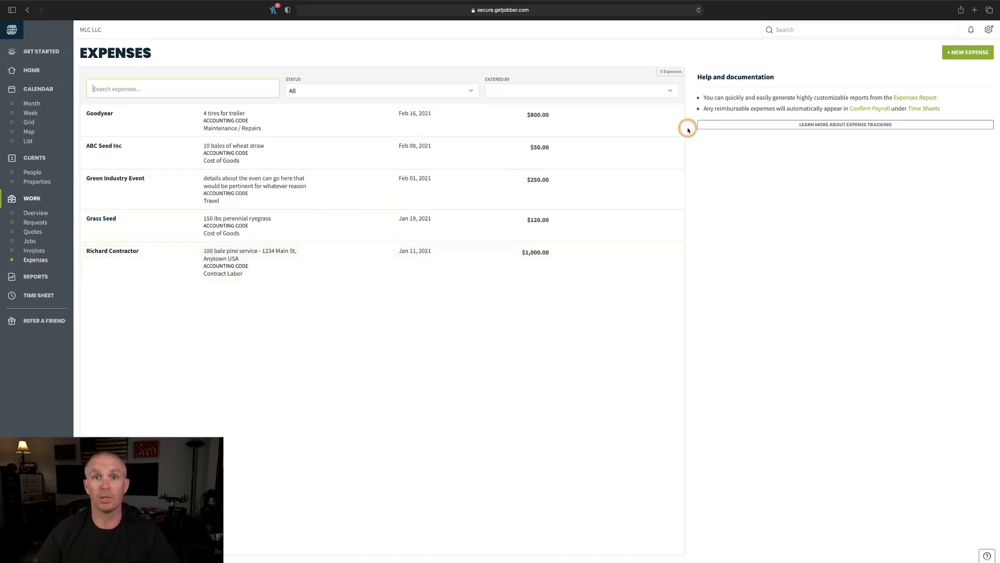
# - Start a new expense for American Heart Assoc dated Mar 16, 2021
pyautogui.click(966, 52)
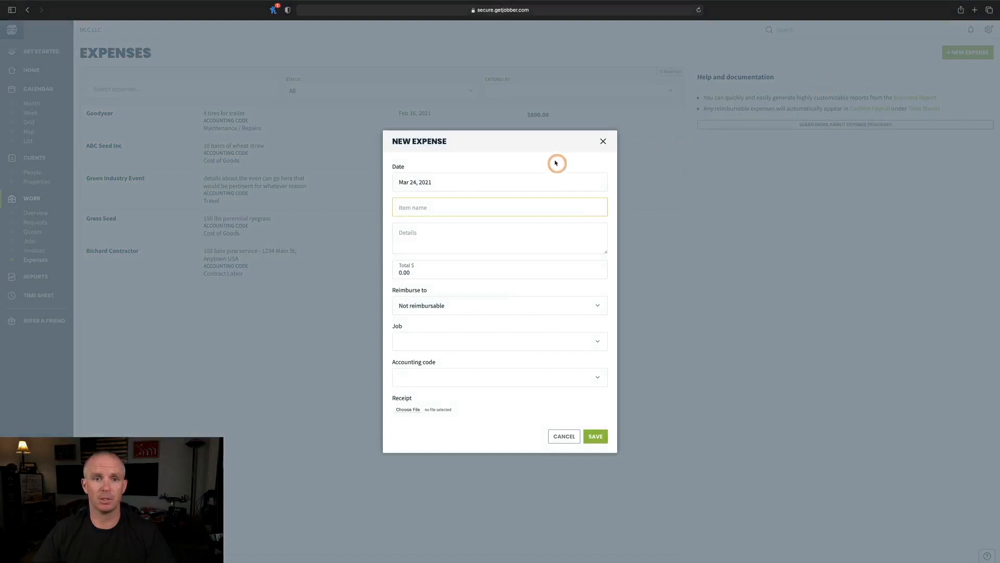
pyautogui.click(435, 184)
pyautogui.click(431, 261)
pyautogui.click(425, 206)
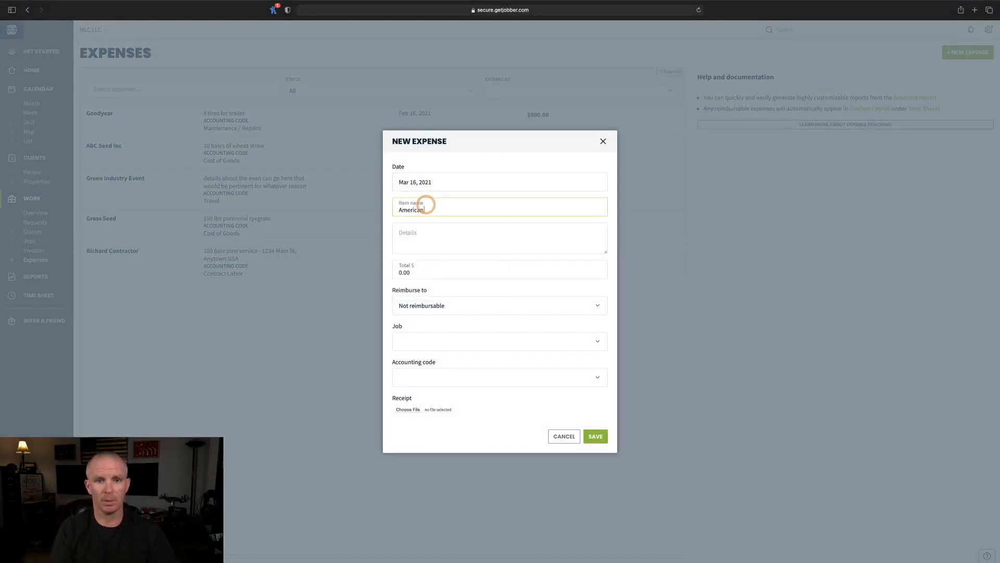
pyautogui.write('American Heart Assoc')
pyautogui.press('Tab')
pyautogui.press('Tab')
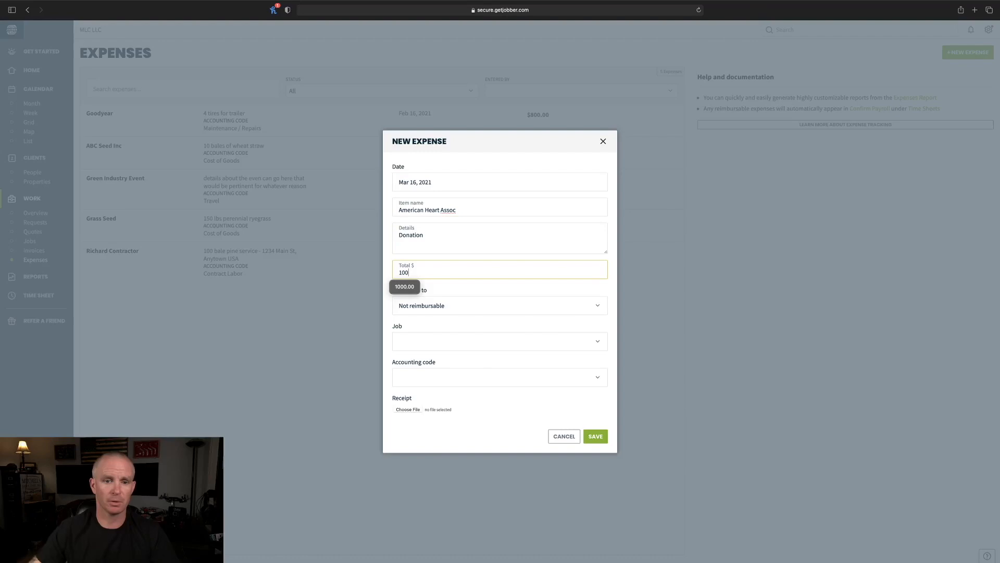
# - Code the donation Charity / Donation, attach no receipt, and save it
pyautogui.click(597, 381)
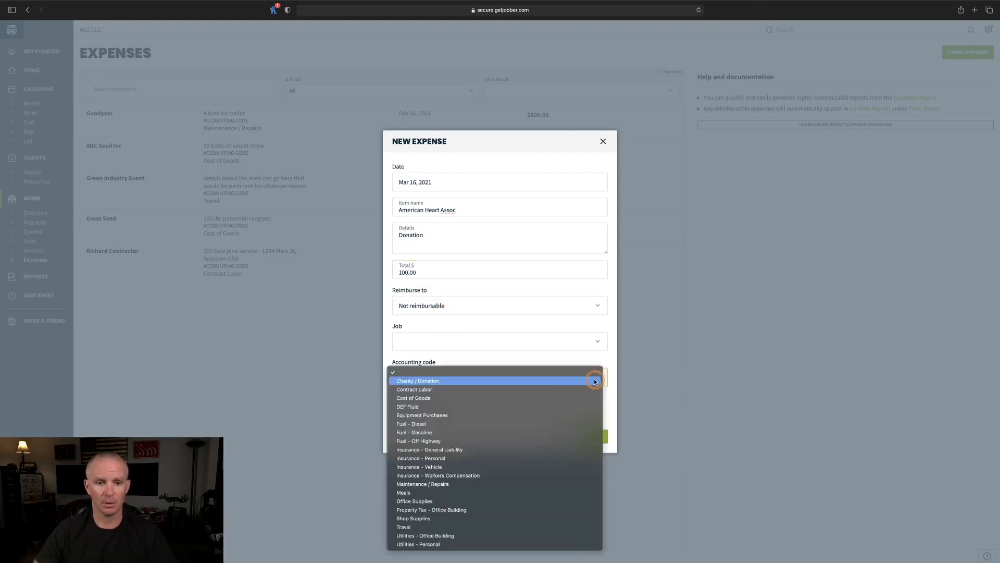
pyautogui.click(465, 382)
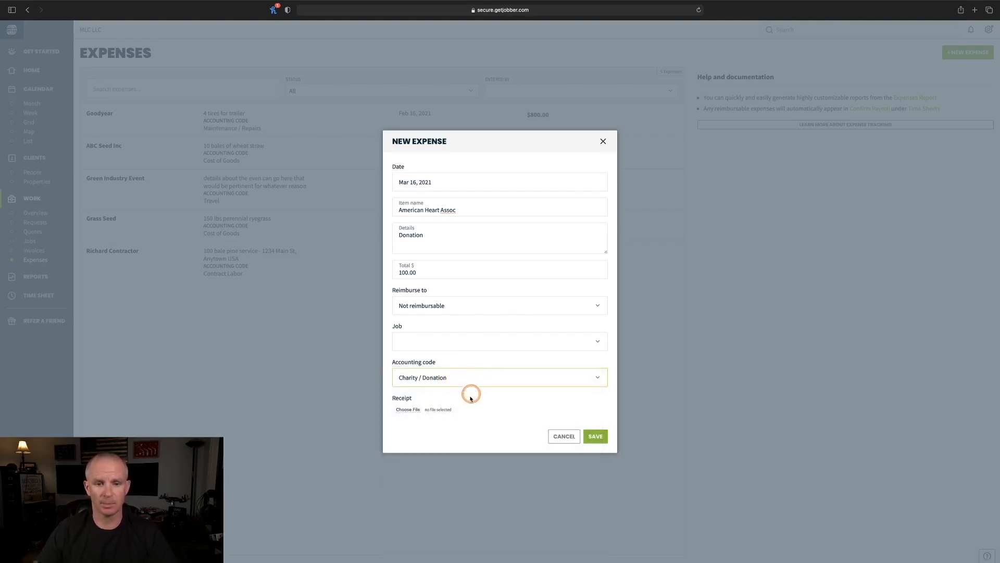
pyautogui.click(406, 409)
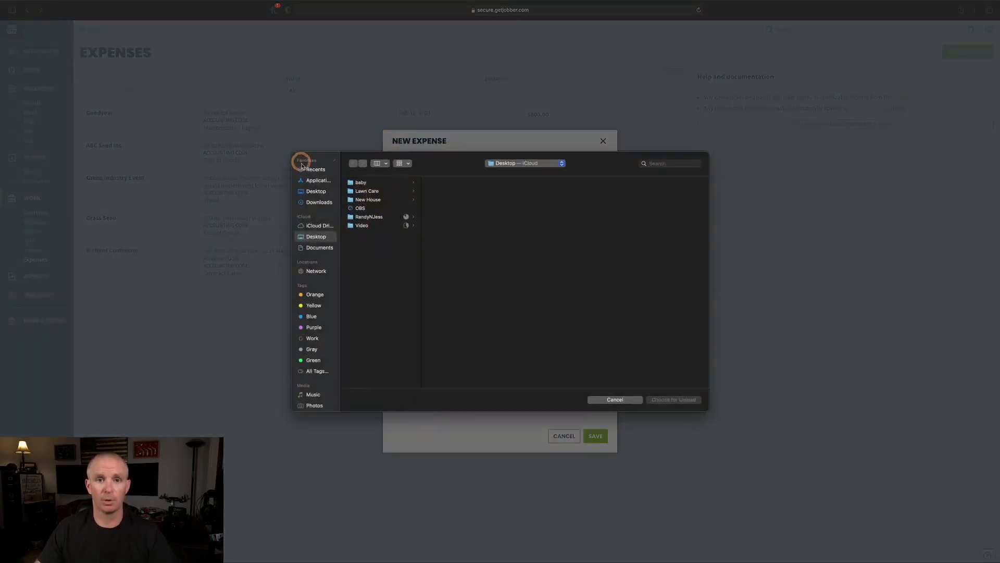
pyautogui.click(628, 399)
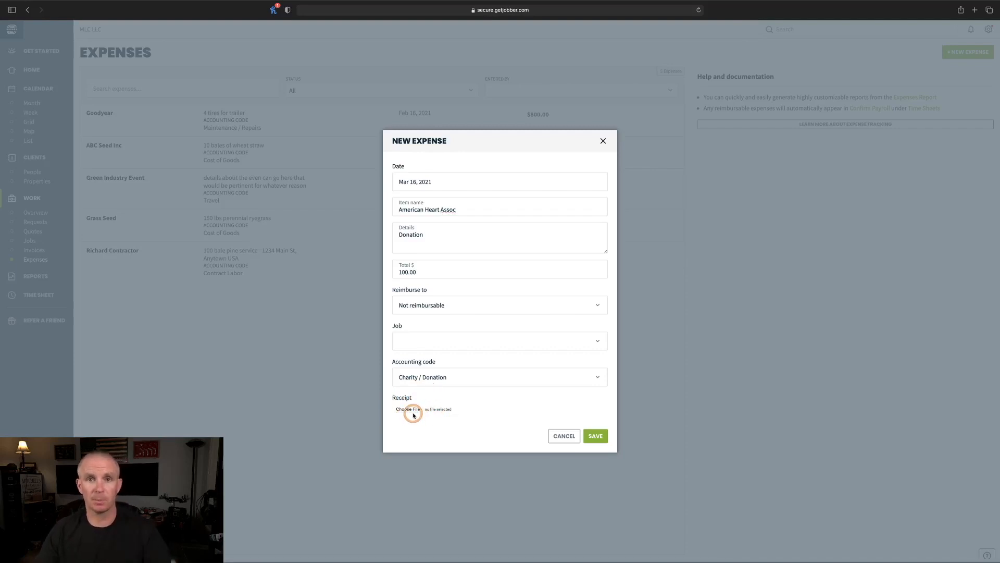
pyautogui.click(596, 437)
pyautogui.click(97, 125)
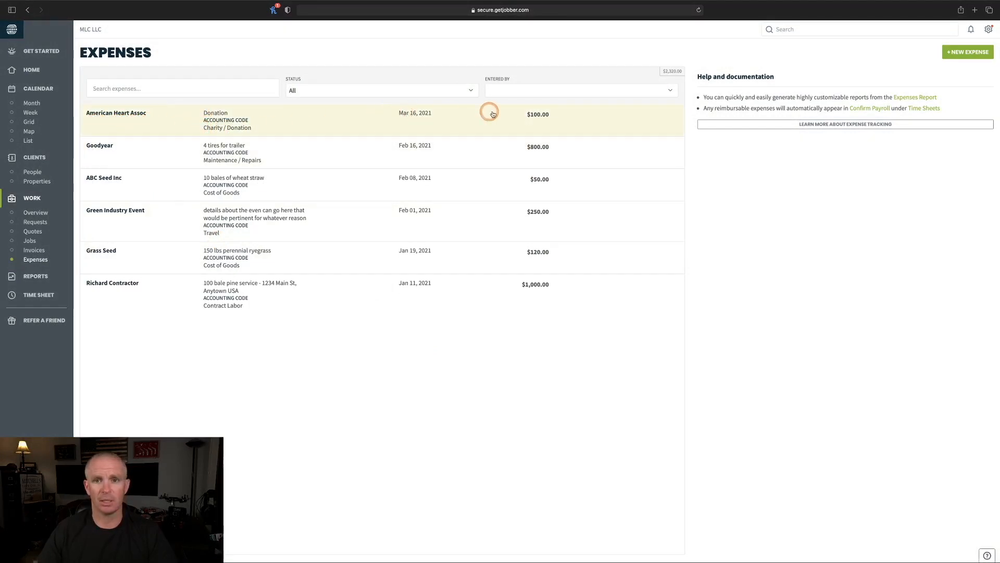
# - Go to the Reports overview with its Expense Reports section
pyautogui.click(501, 386)
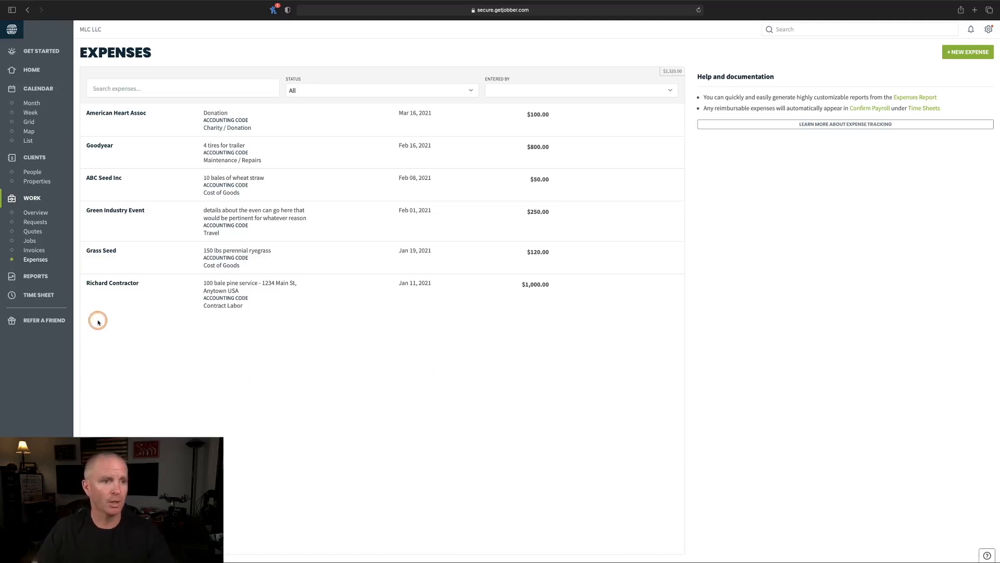
pyautogui.click(32, 278)
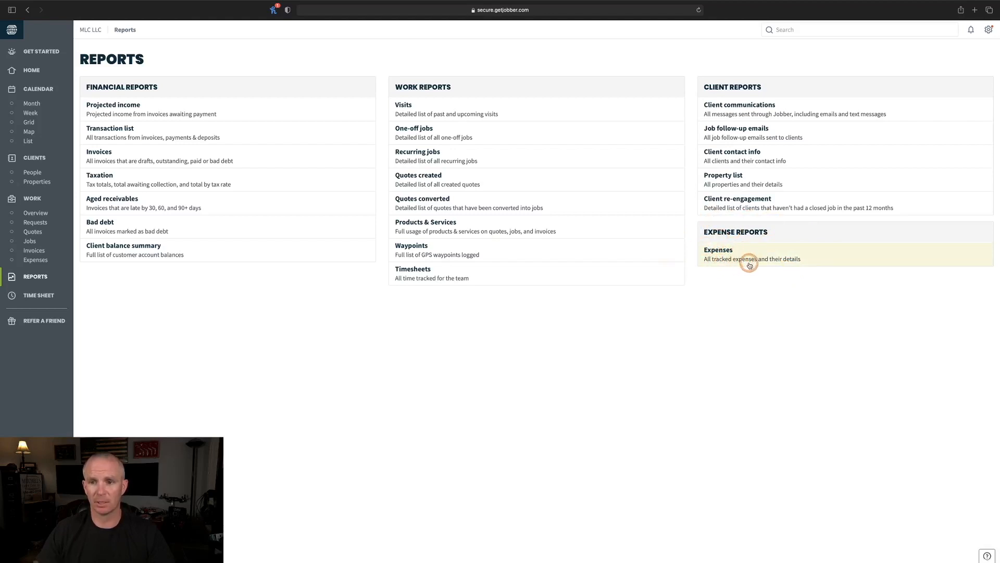
# - Open the Expenses report showing the $100.00 Charity / Donation total for the last 30 days
pyautogui.click(722, 250)
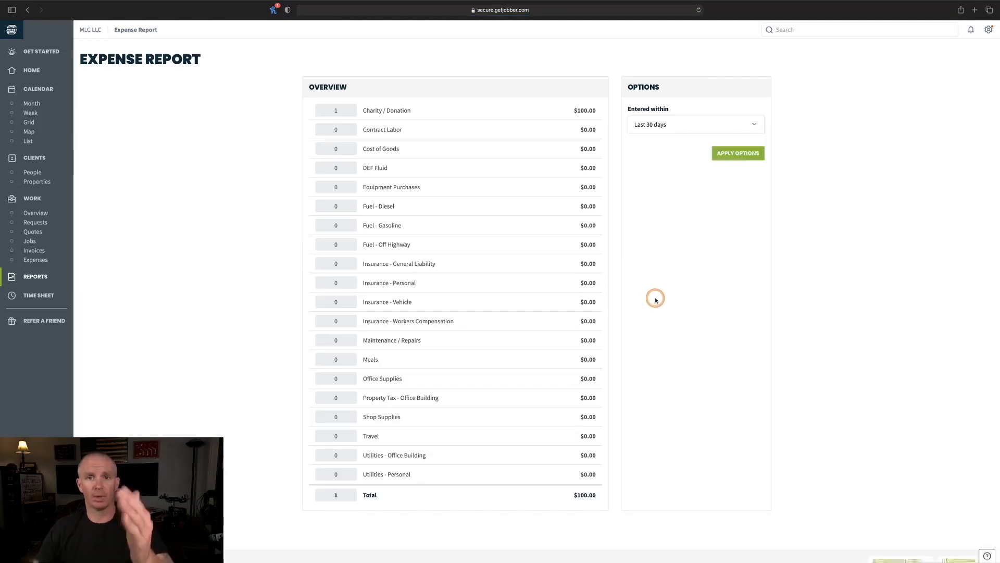
pyautogui.click(651, 237)
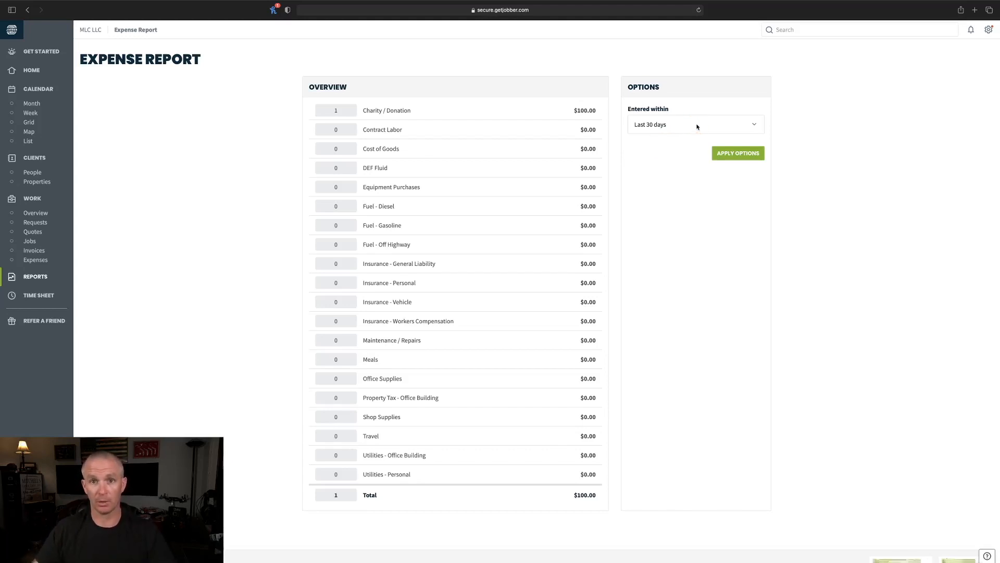
# - Switch Entered within to a custom range starting Jan 01, 2021
pyautogui.click(741, 124)
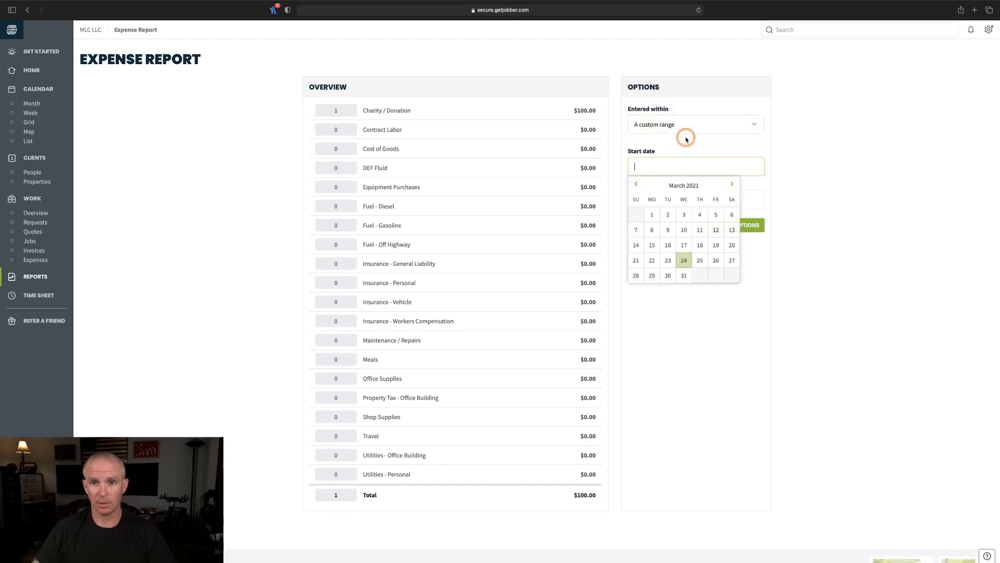
pyautogui.click(636, 185)
pyautogui.click(636, 185)
pyautogui.click(636, 185)
pyautogui.click(732, 184)
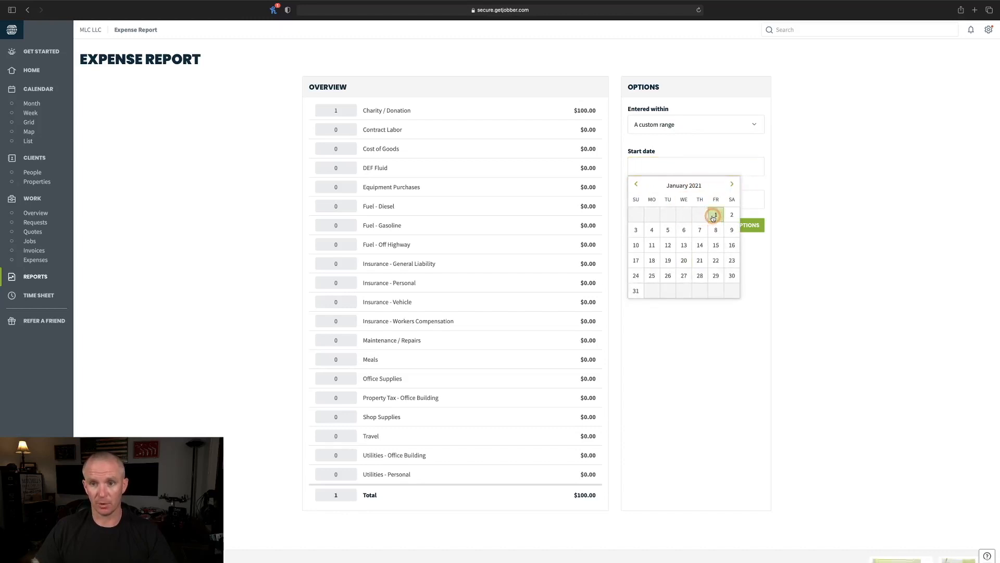
pyautogui.click(716, 215)
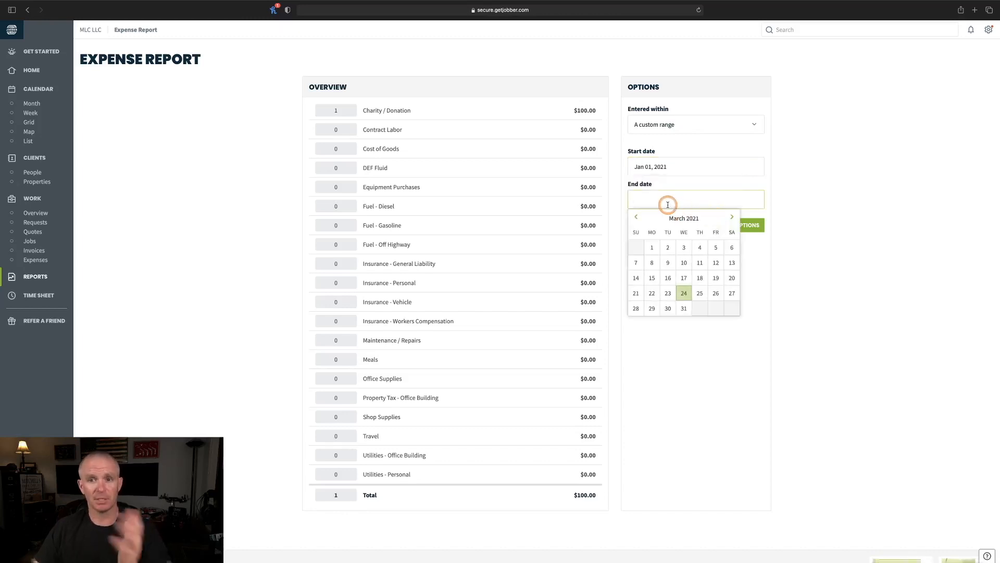
# - Set the end date to Dec 31, 2021 and apply the full-year range
pyautogui.click(732, 217)
pyautogui.click(731, 217)
pyautogui.click(731, 218)
pyautogui.click(733, 218)
pyautogui.click(733, 218)
pyautogui.click(733, 218)
pyautogui.click(733, 218)
pyautogui.click(733, 218)
pyautogui.click(733, 218)
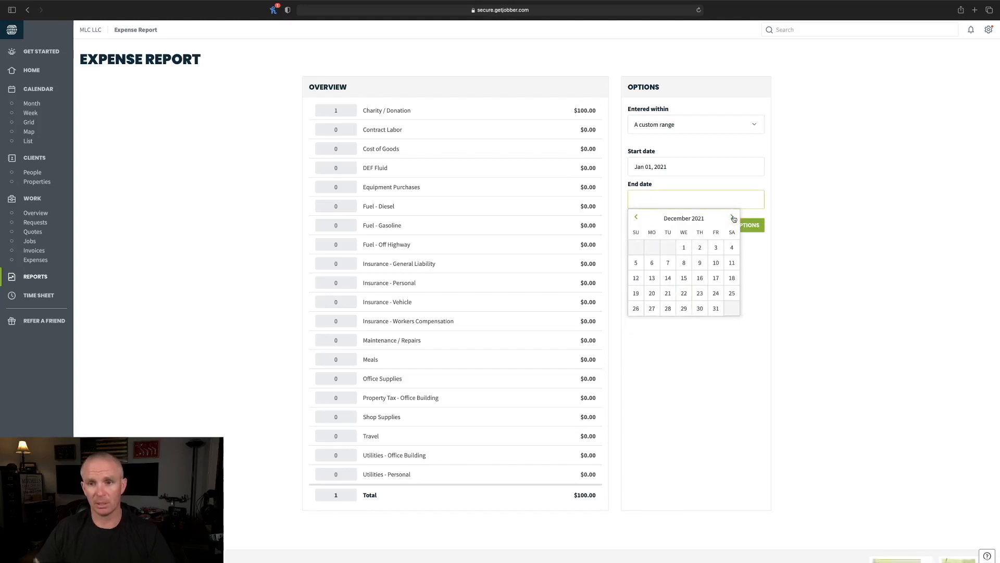
pyautogui.click(716, 308)
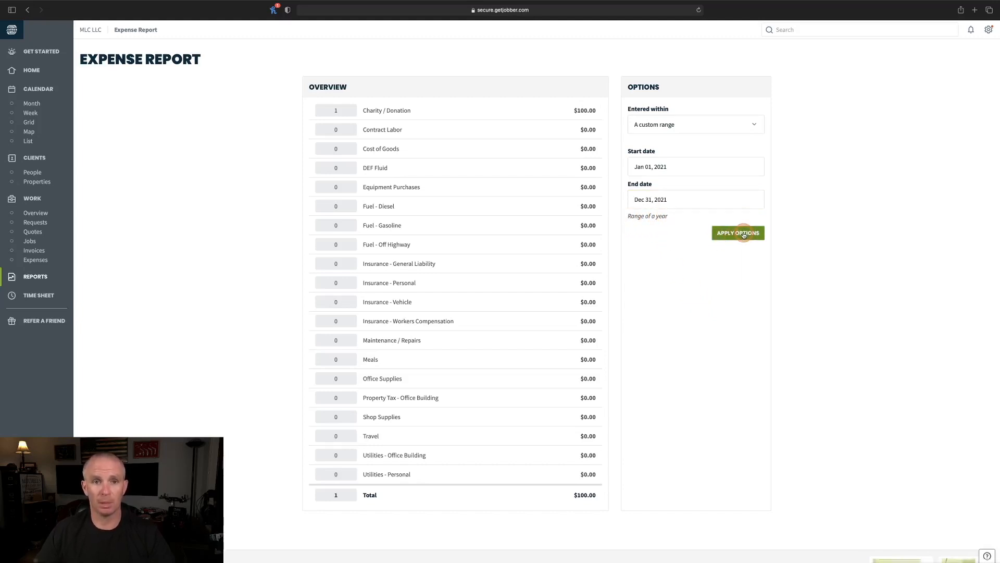
pyautogui.click(744, 234)
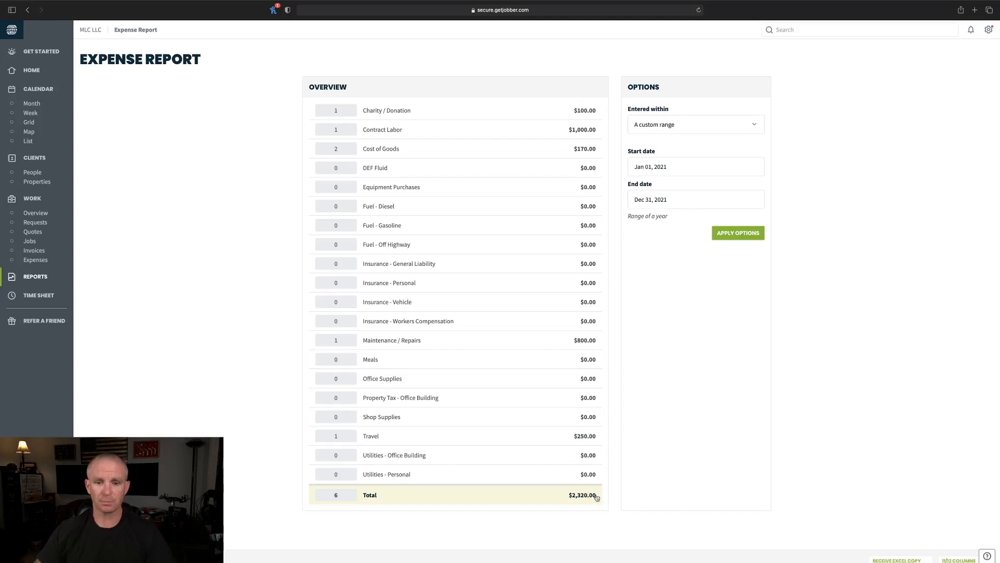
pyautogui.scroll(-3, 641, 371)
pyautogui.scroll(-3, 641, 371)
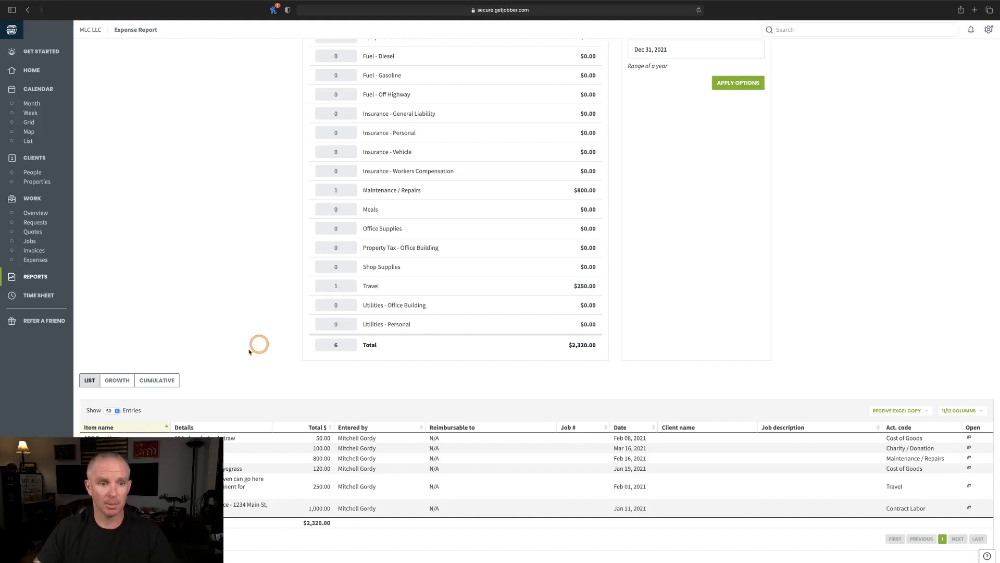
pyautogui.click(112, 382)
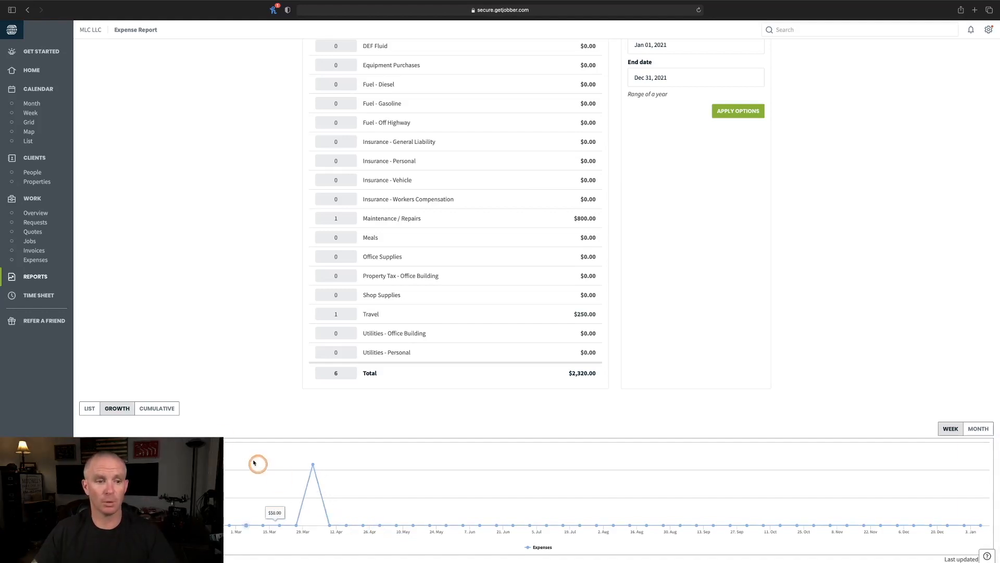
pyautogui.click(153, 411)
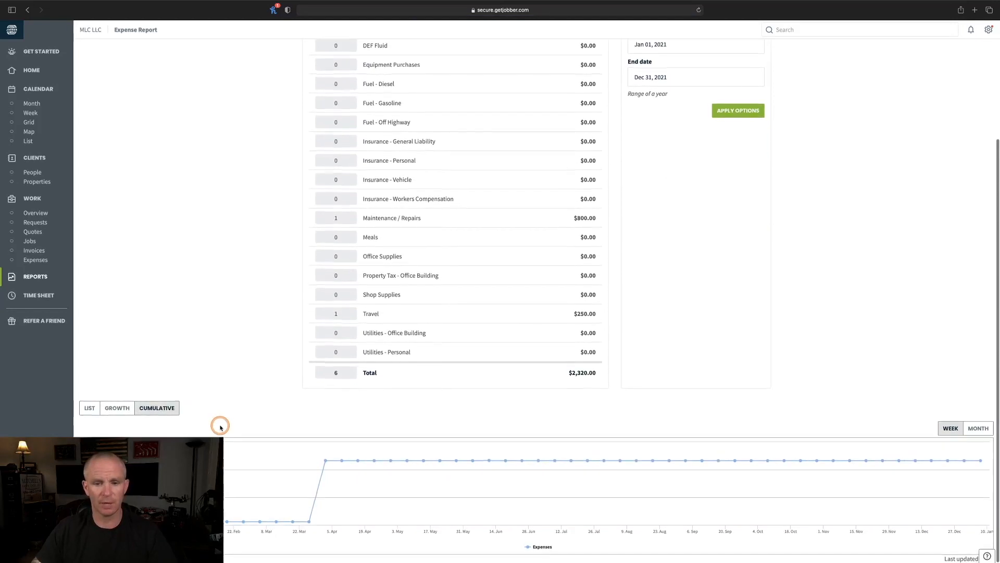
pyautogui.click(92, 411)
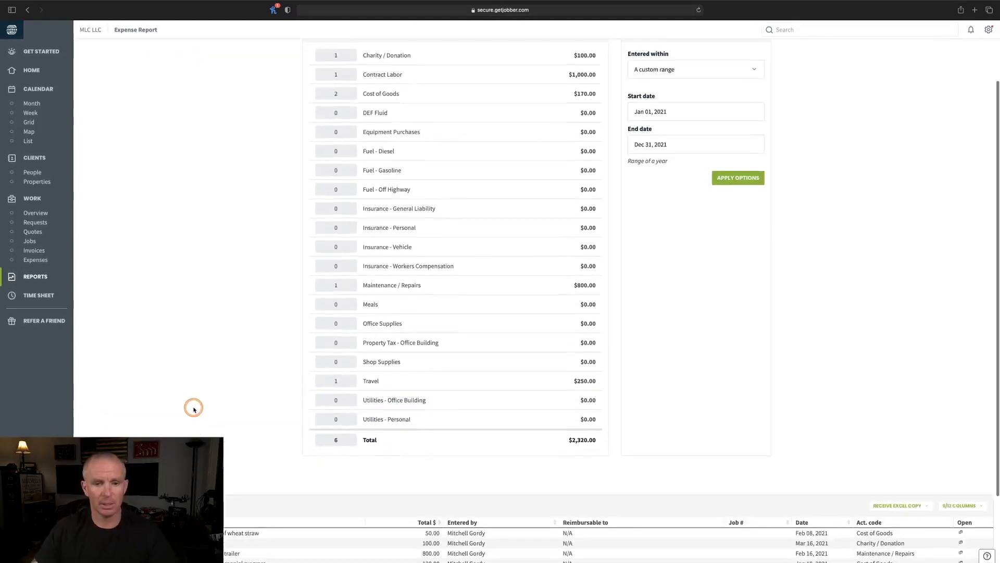
pyautogui.scroll(-5, 193, 409)
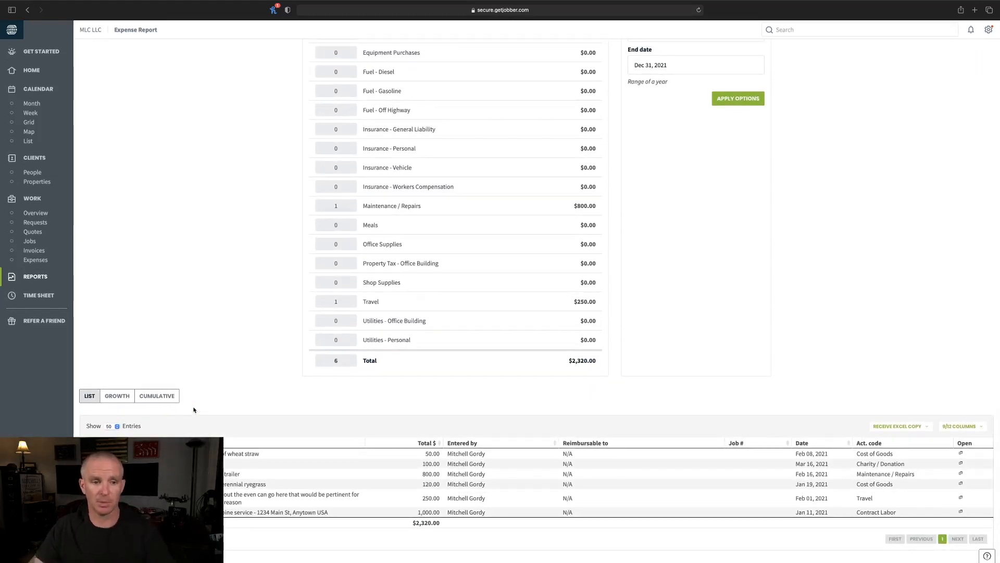
pyautogui.scroll(3, 193, 410)
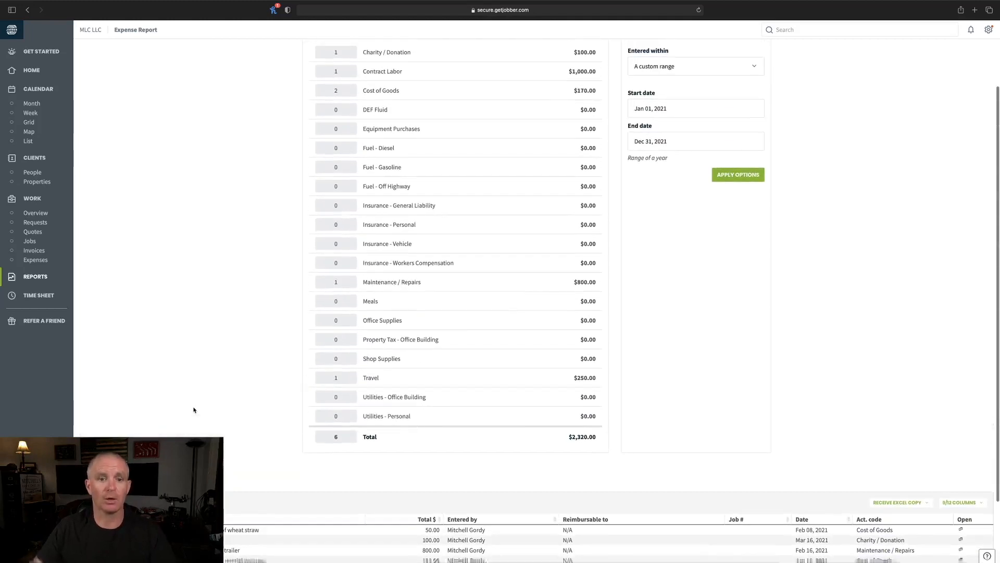
pyautogui.scroll(2, 193, 410)
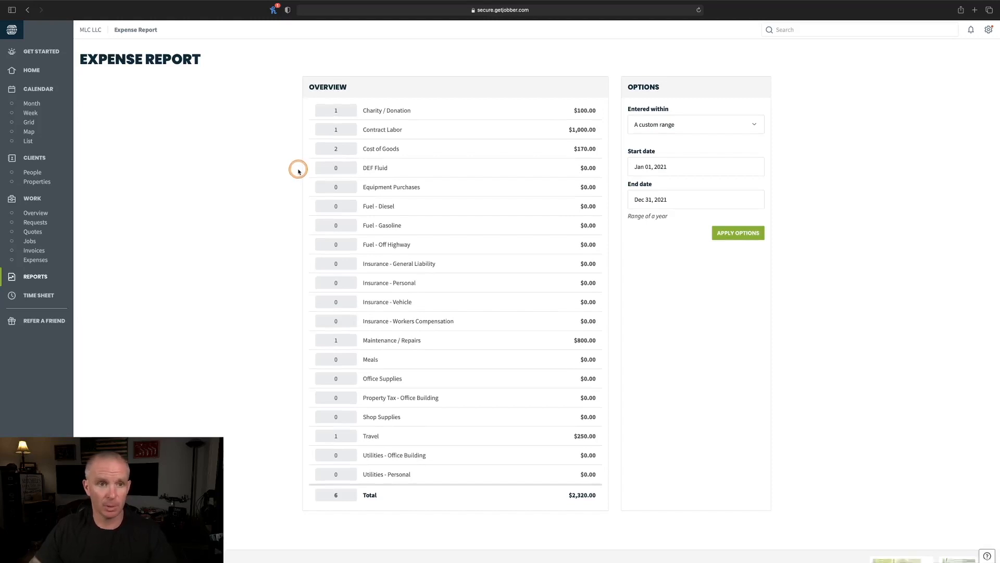
# - Filter to Cost of Goods (two expenses, $170.00), then open and dismiss the Excel export options
pyautogui.click(382, 150)
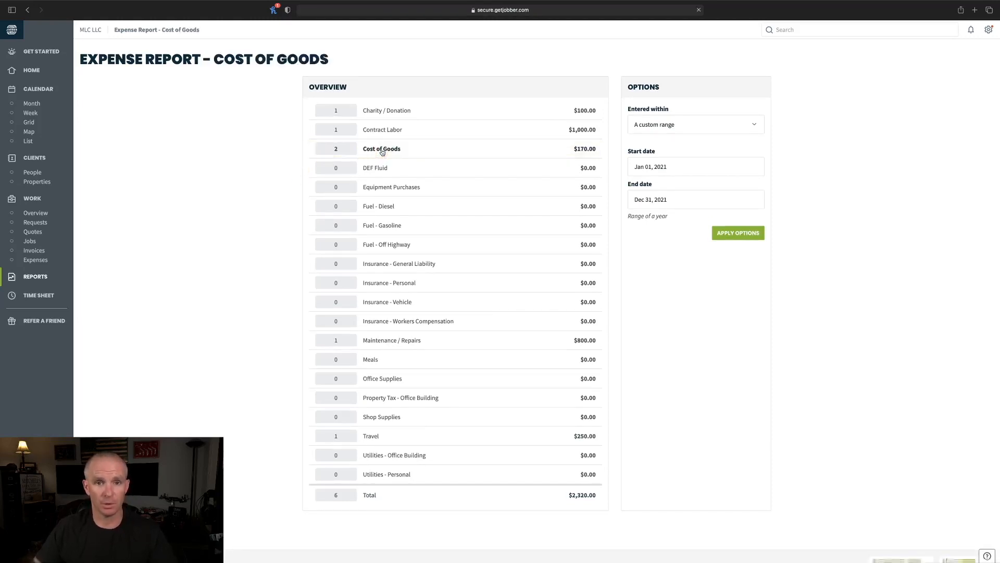
pyautogui.scroll(-5, 243, 216)
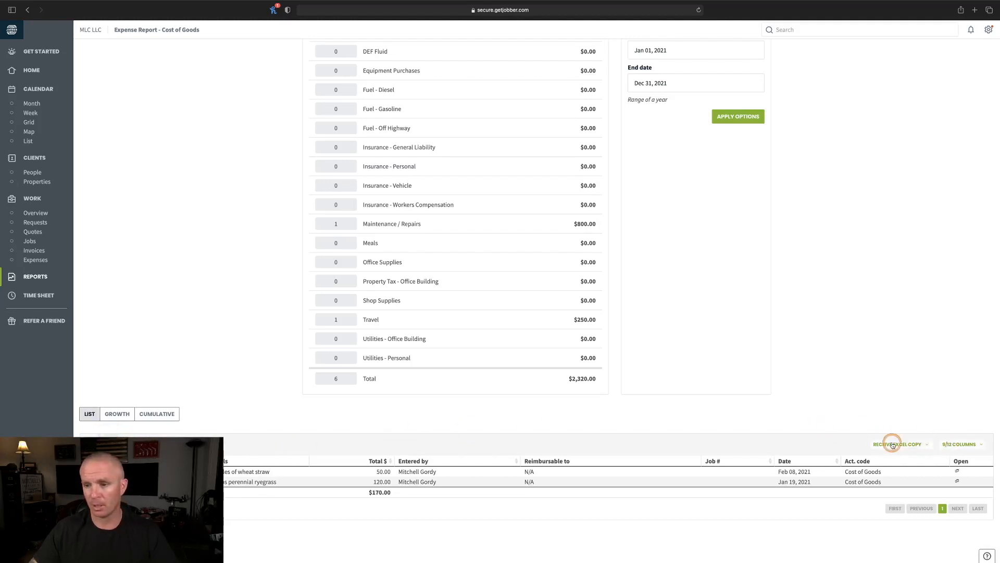
pyautogui.click(915, 444)
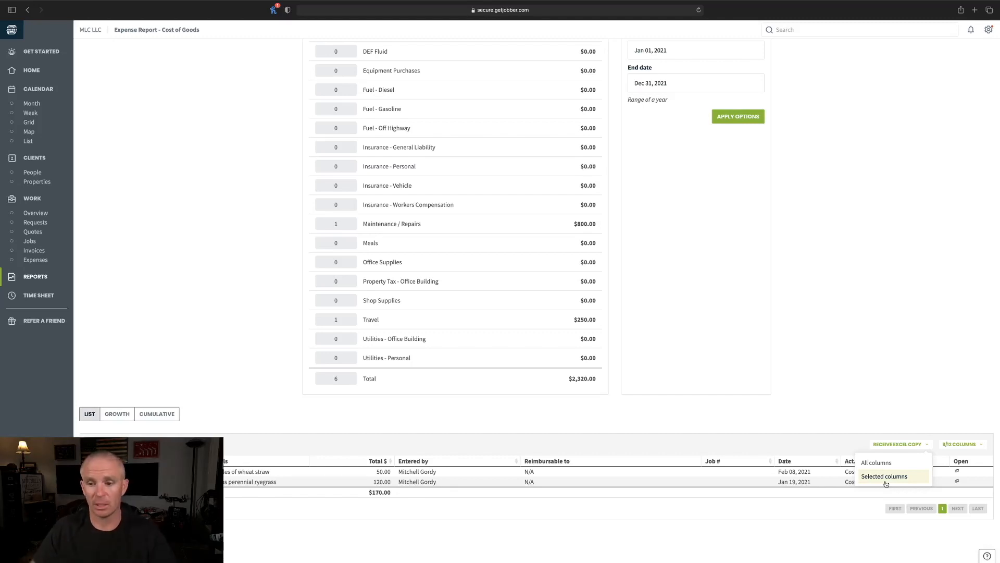
pyautogui.click(836, 420)
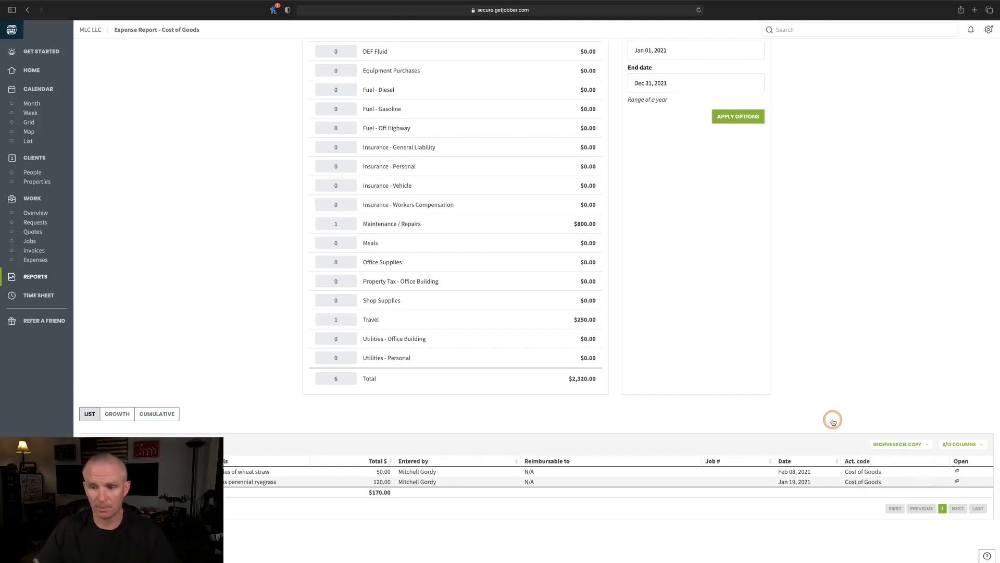
pyautogui.scroll(3, 833, 422)
pyautogui.scroll(2, 834, 422)
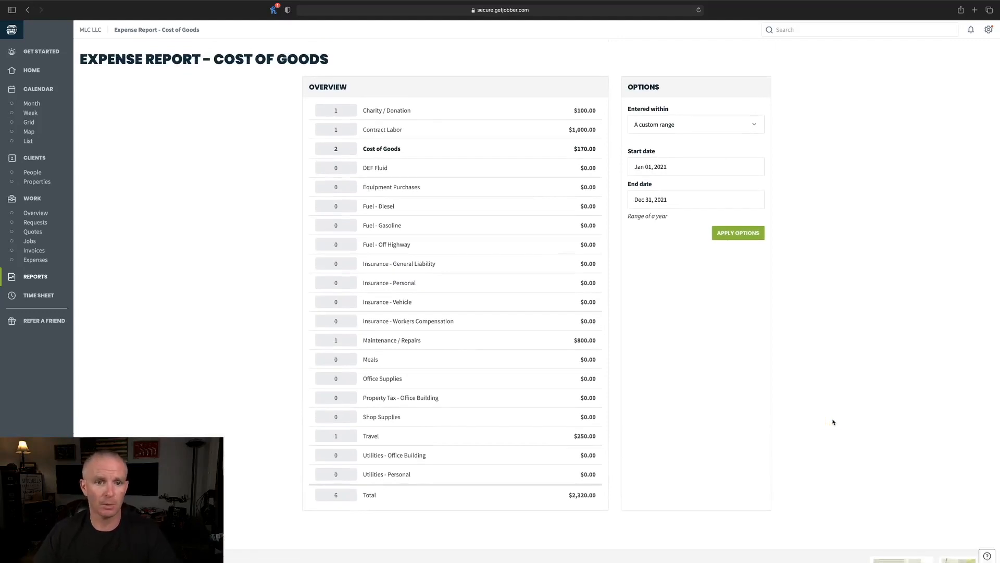